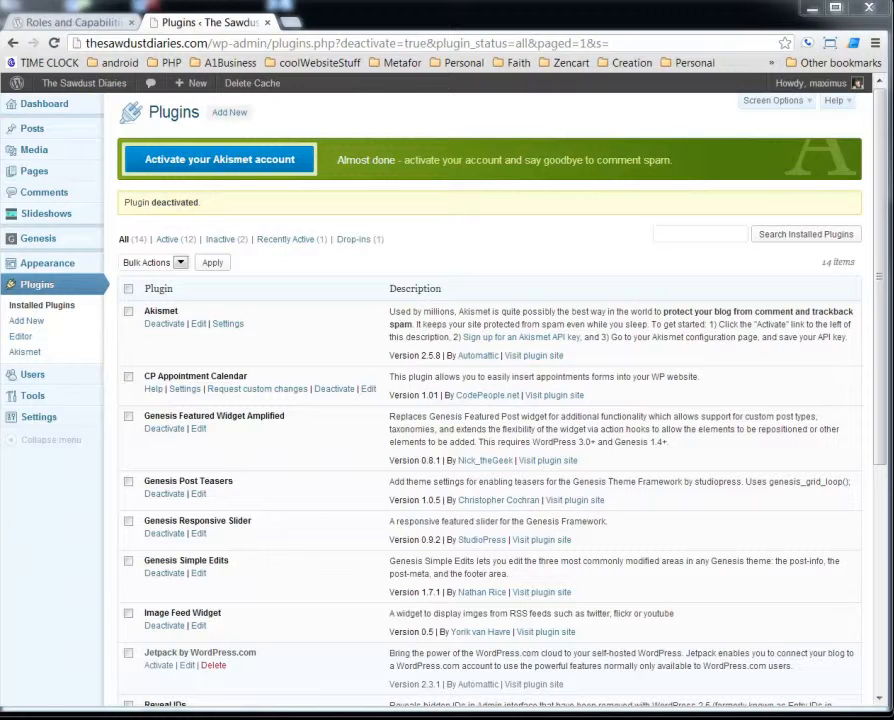
Open the Add New User form from the Users menu.
mouse_move(48, 383)
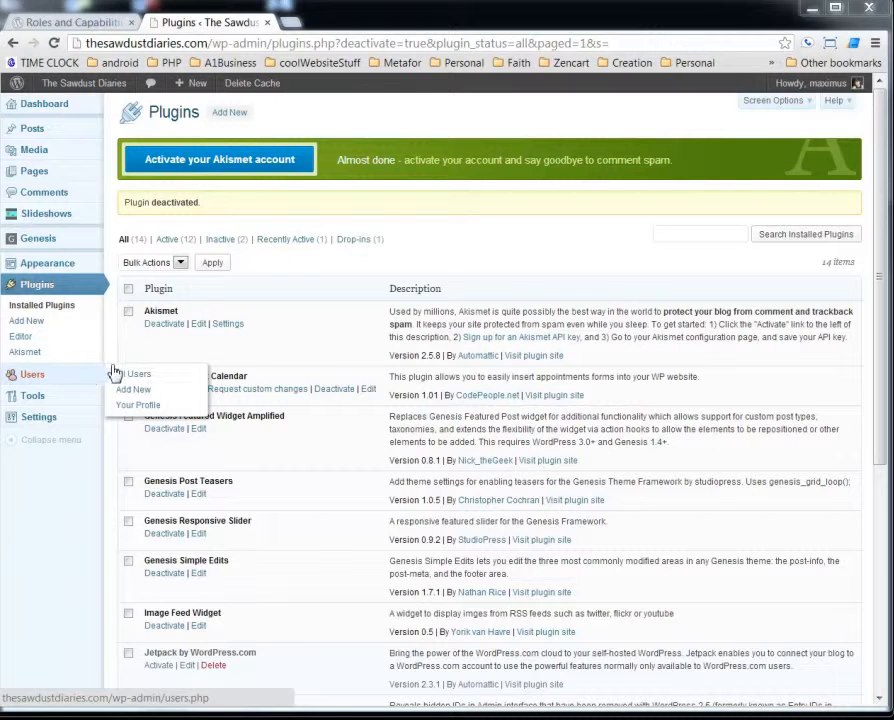
left_click(152, 399)
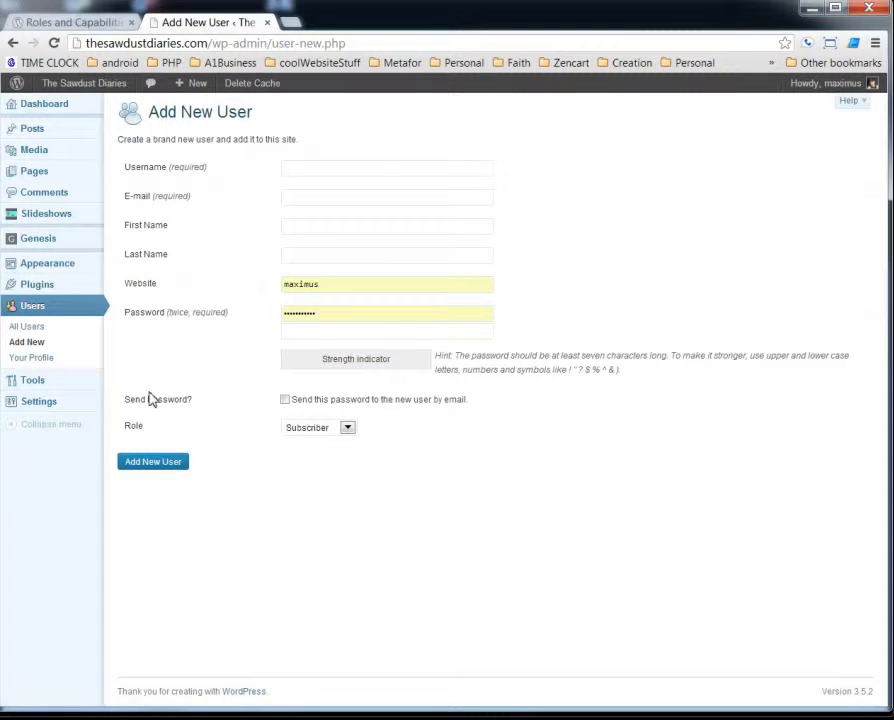
Enter the new user's username, e-mail address, first and last name, clearing the website field.
left_click(371, 170)
type("jack")
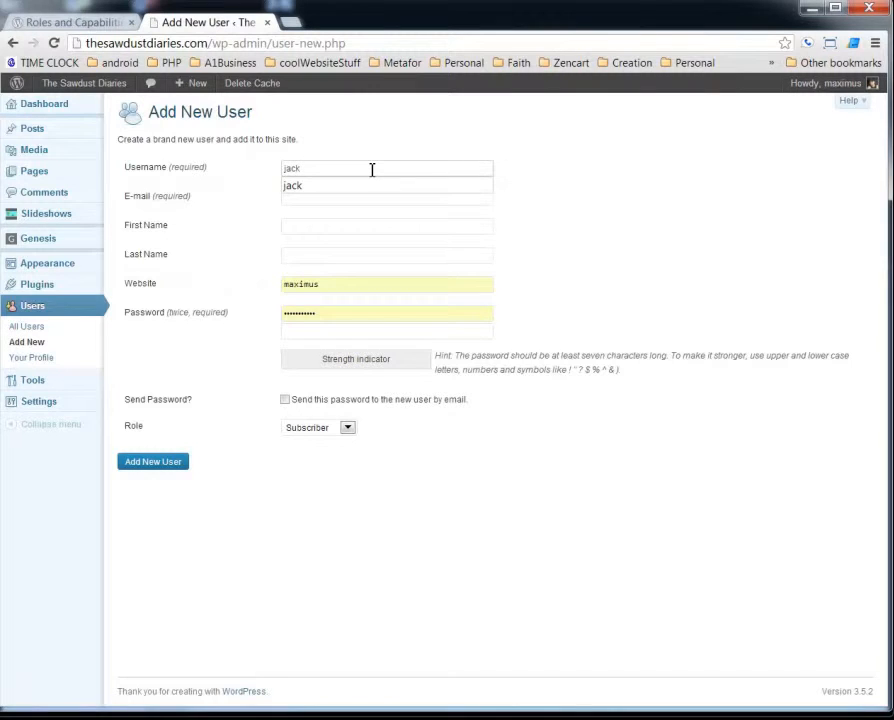
left_click(614, 168)
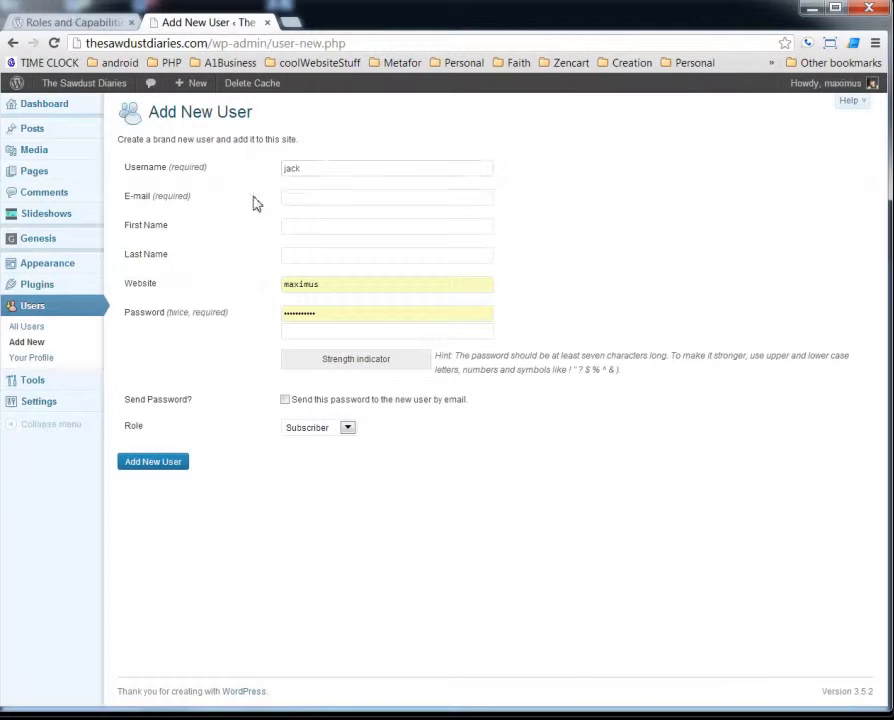
left_click(310, 201)
type("max")
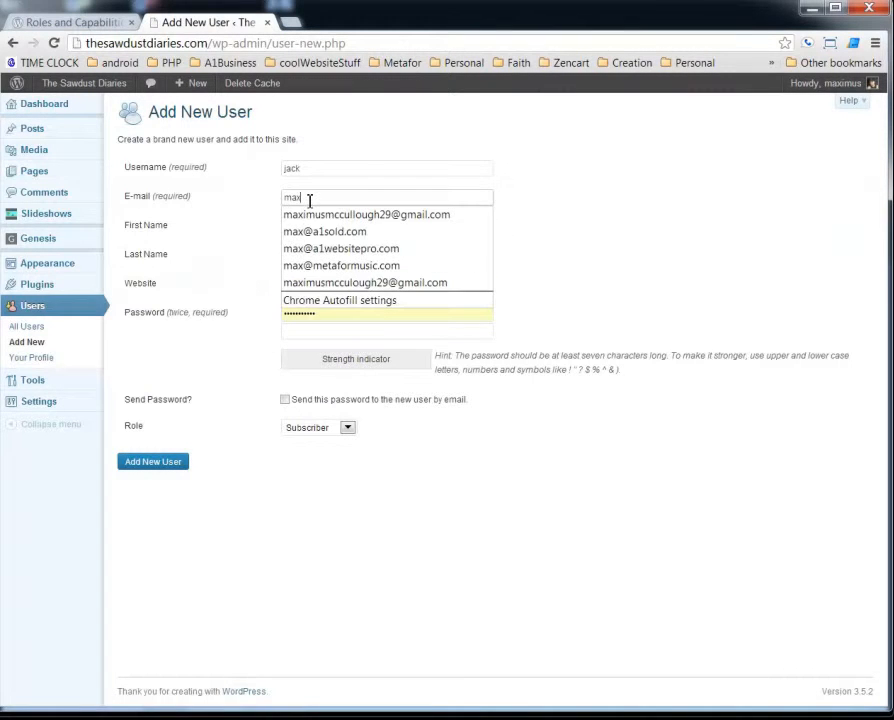
key("Down")
key("Down")
key("Down")
key("Tab")
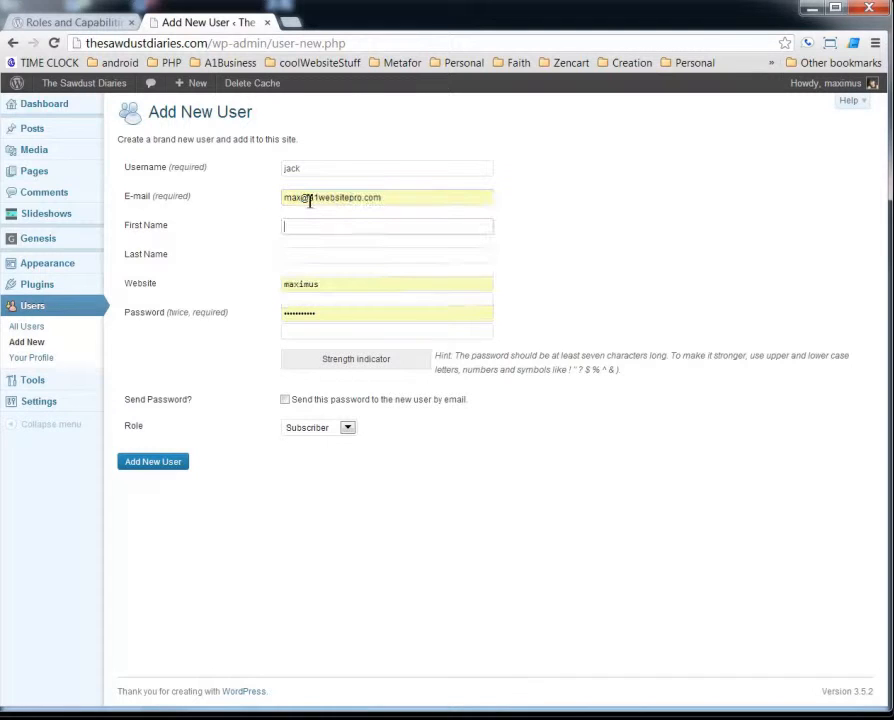
left_click(308, 229)
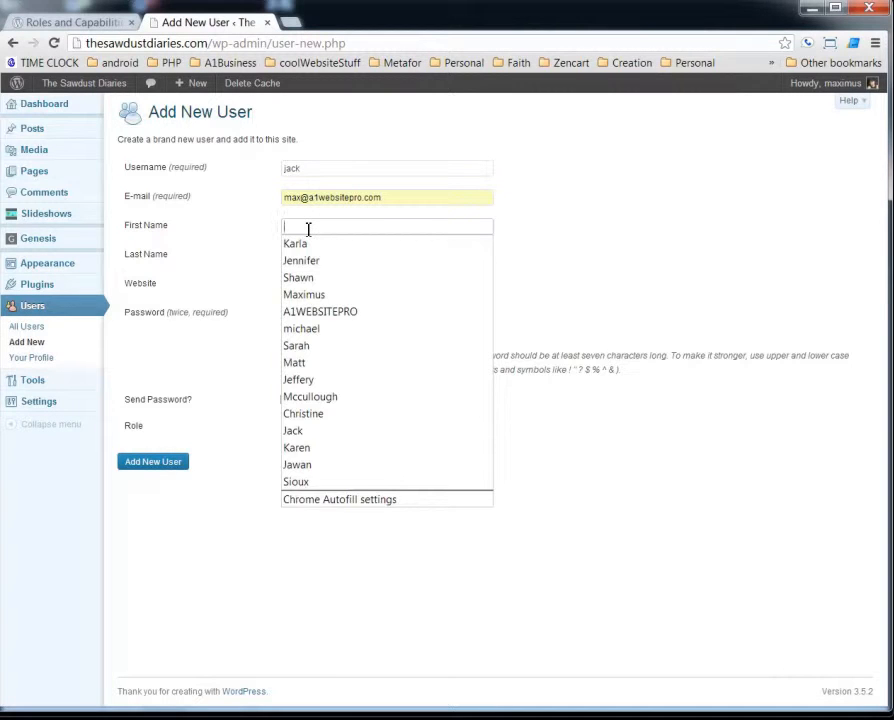
type("Ja")
key("Down")
key("Tab")
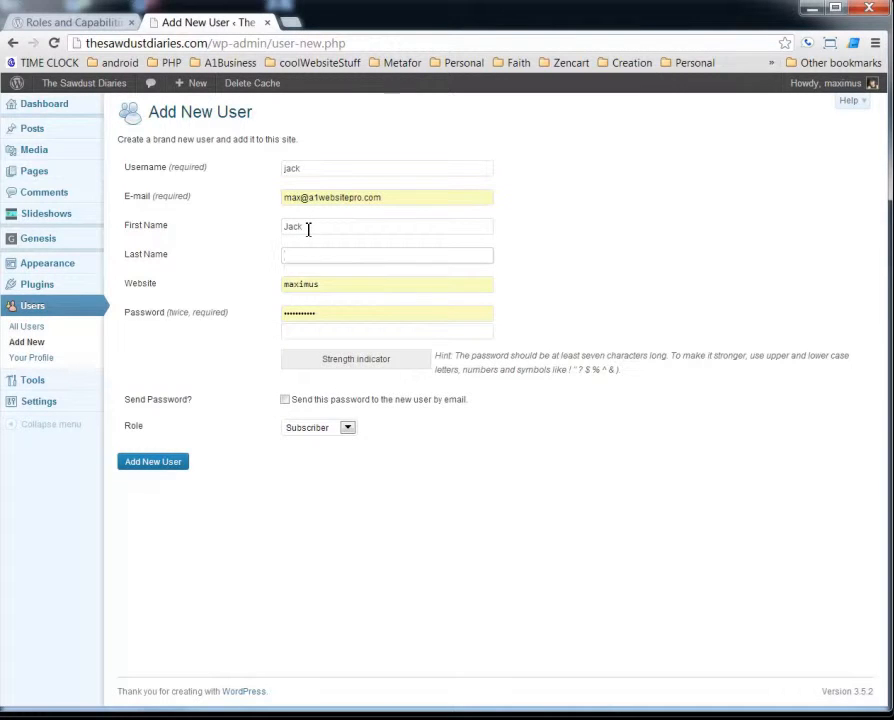
type("Smack")
key("Tab")
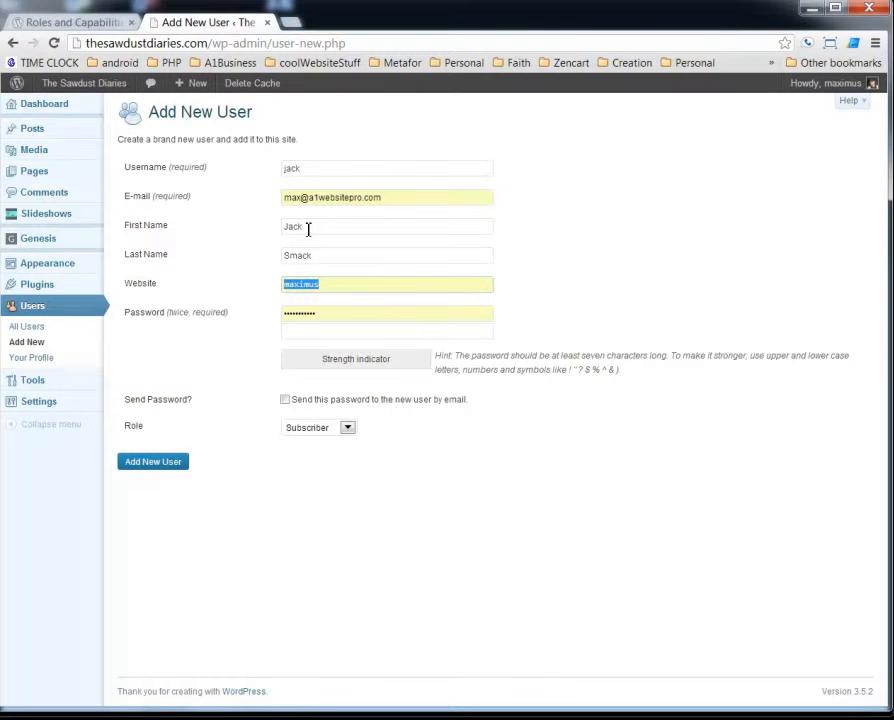
key("BackSpace")
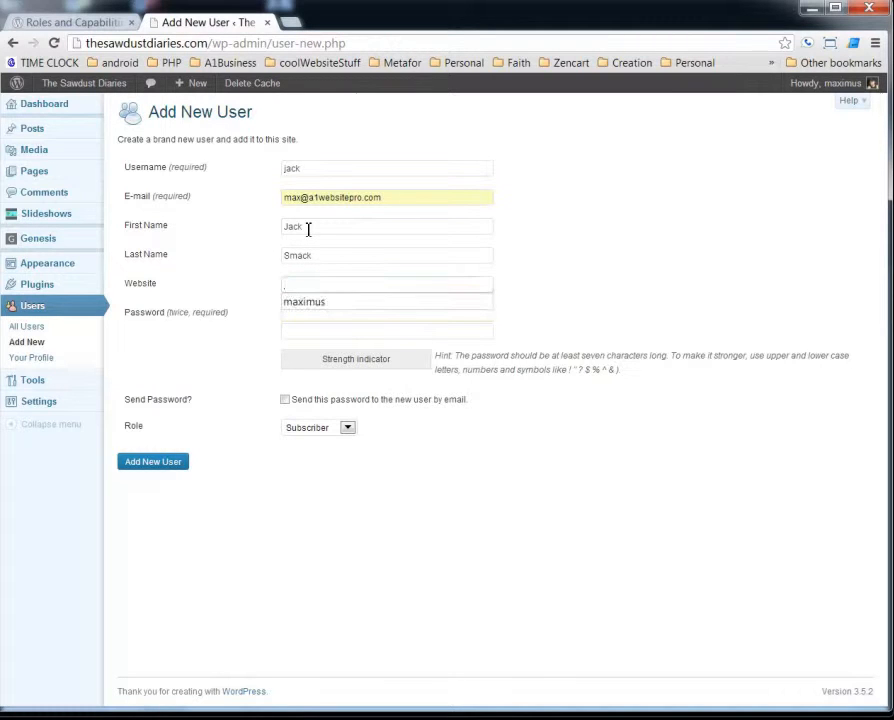
Set and confirm the user's password, give them the Contributor role, and create the account.
left_click(379, 316)
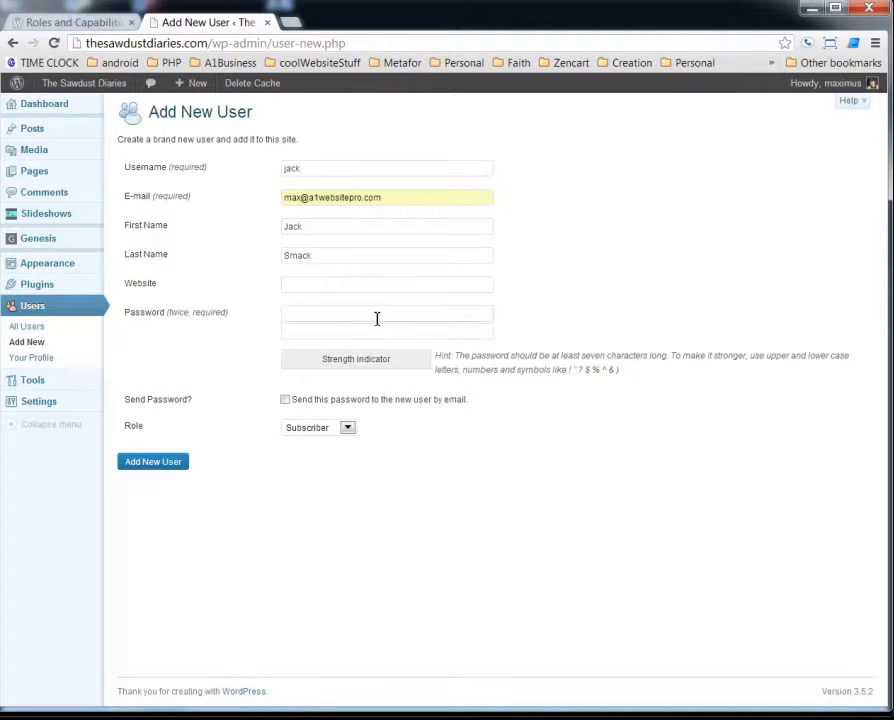
key("Tab")
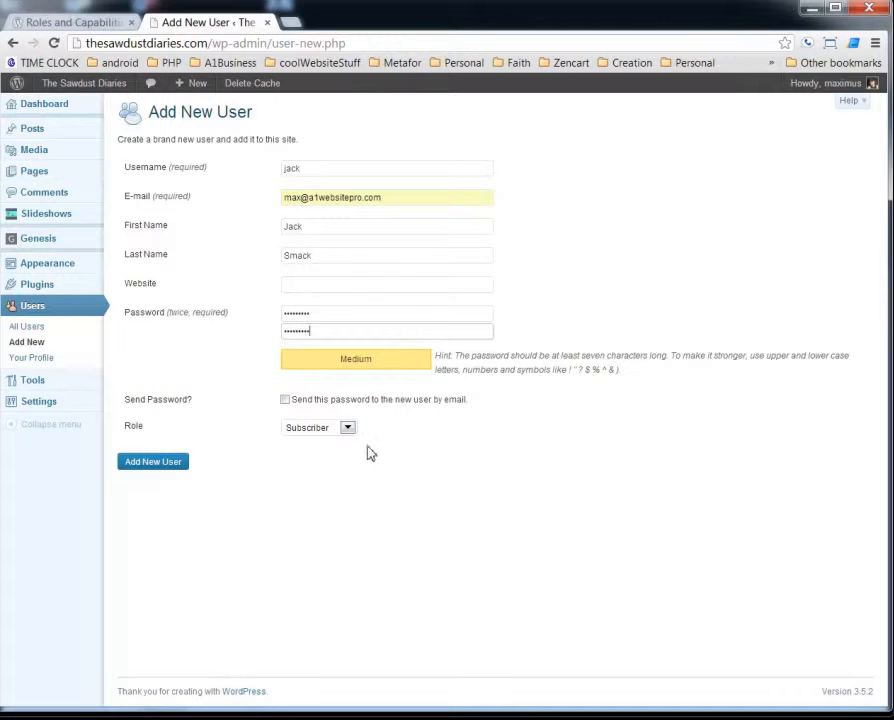
left_click(346, 427)
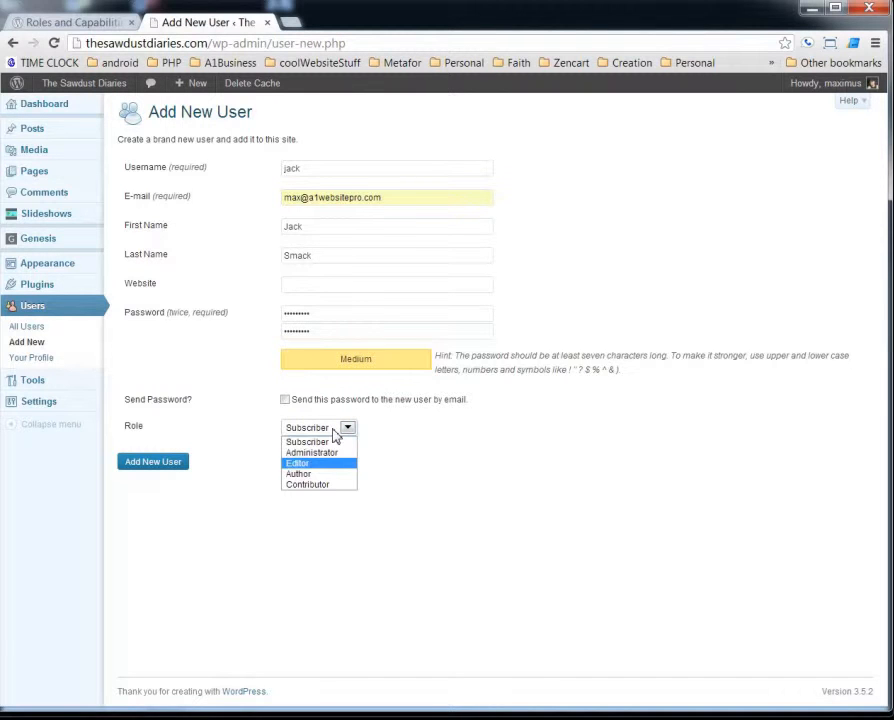
left_click(313, 485)
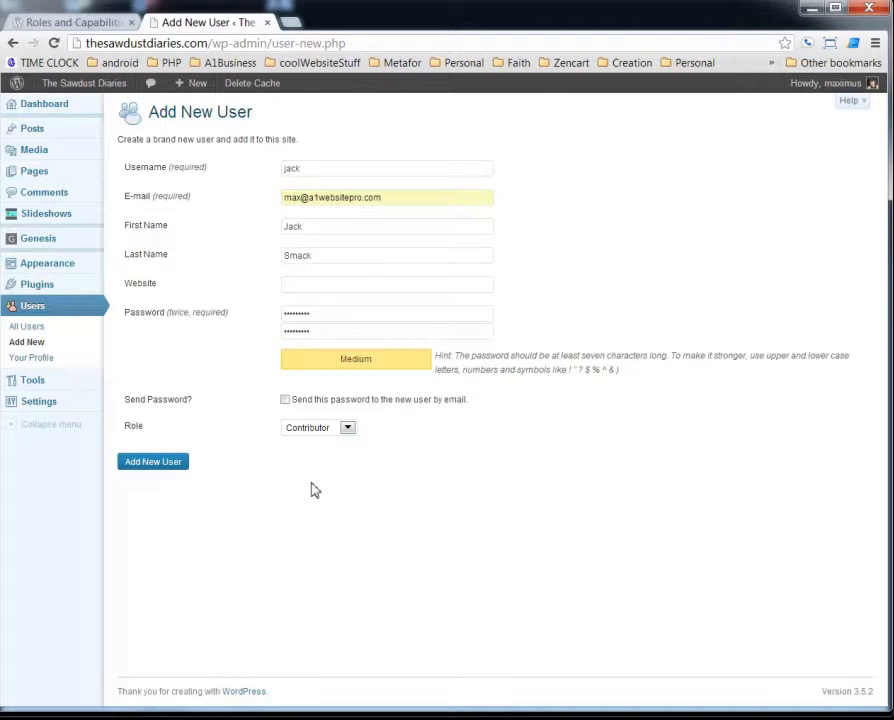
left_click(156, 467)
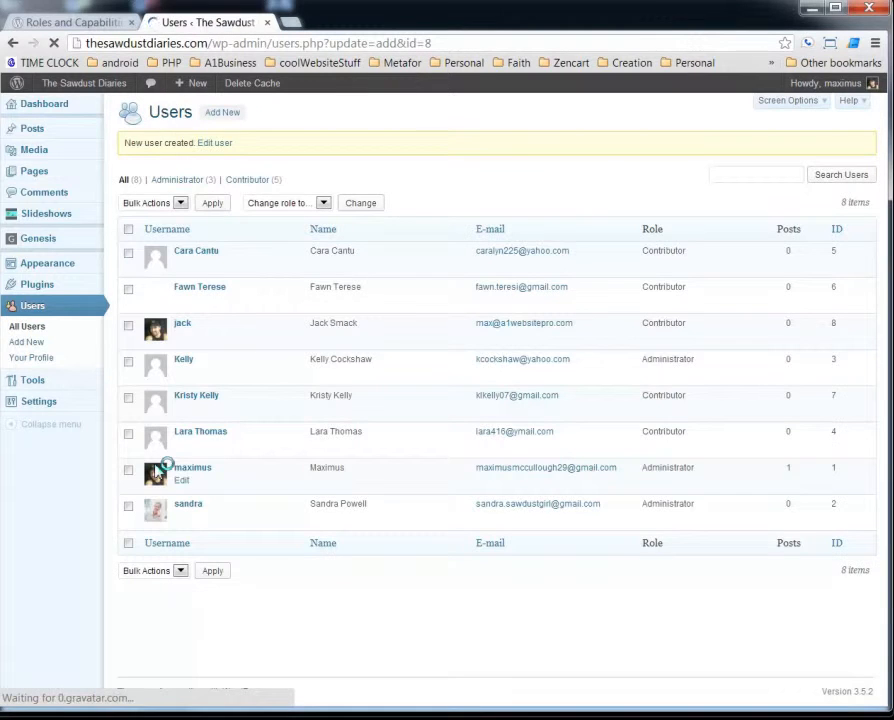
key("alt+Tab")
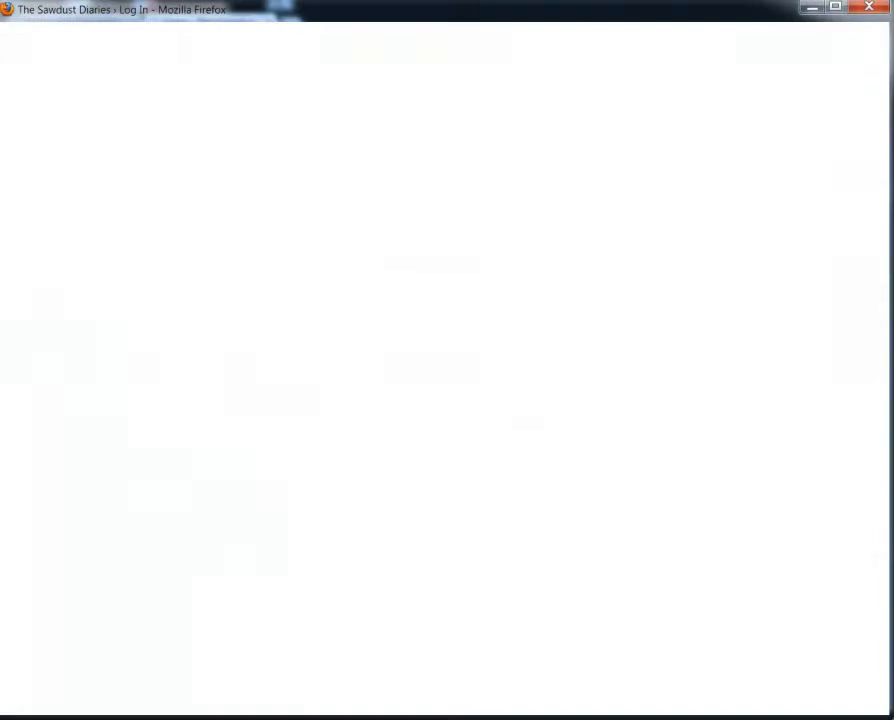
Log in as the new contributor with Remember Me ticked, saving the password in the browser.
left_click(399, 335)
left_click(378, 354)
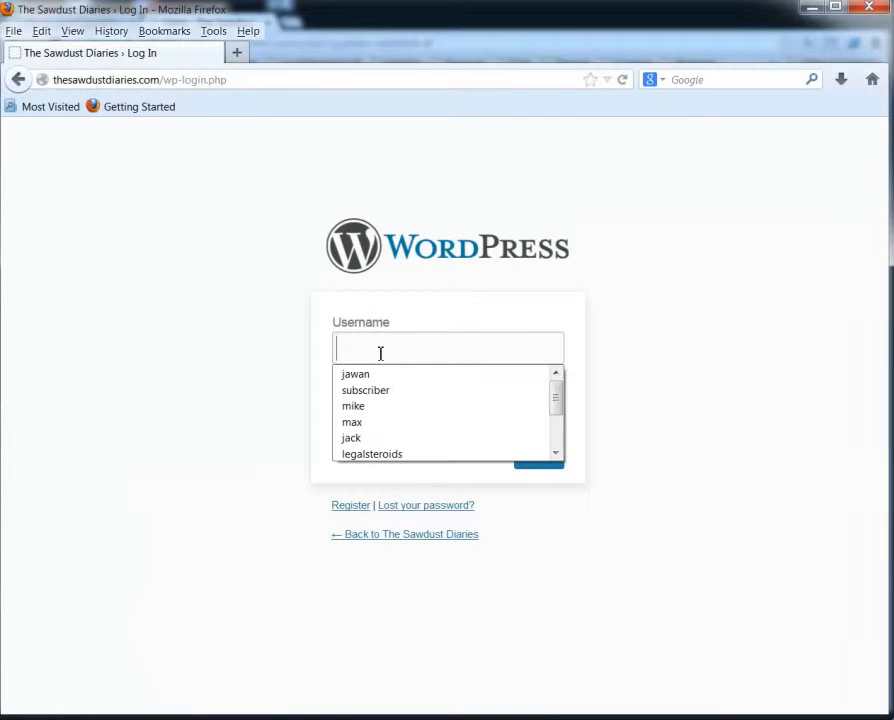
type("jack")
key("Tab")
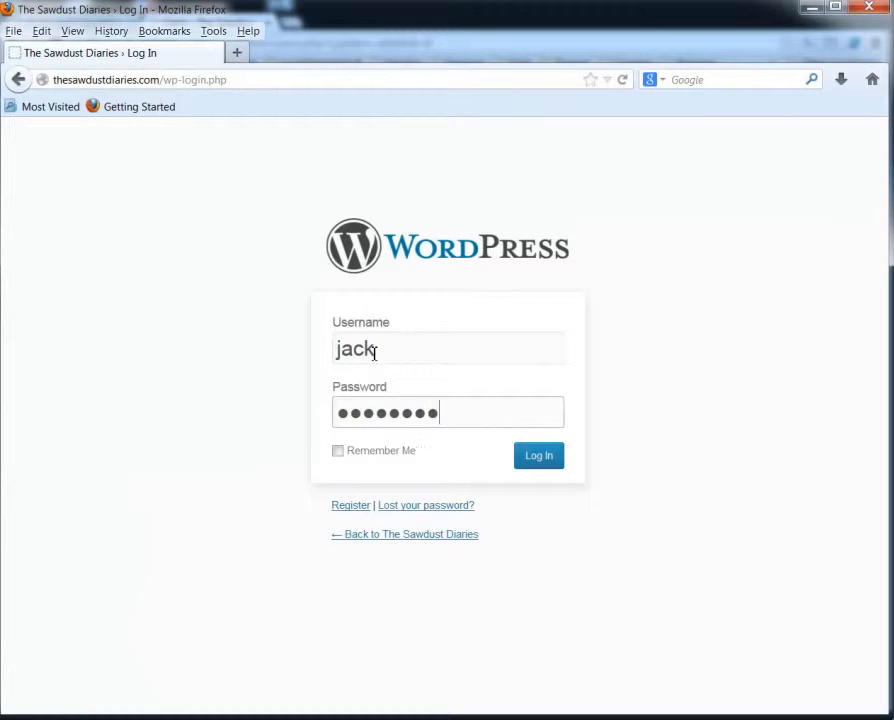
left_click(338, 455)
left_click(545, 462)
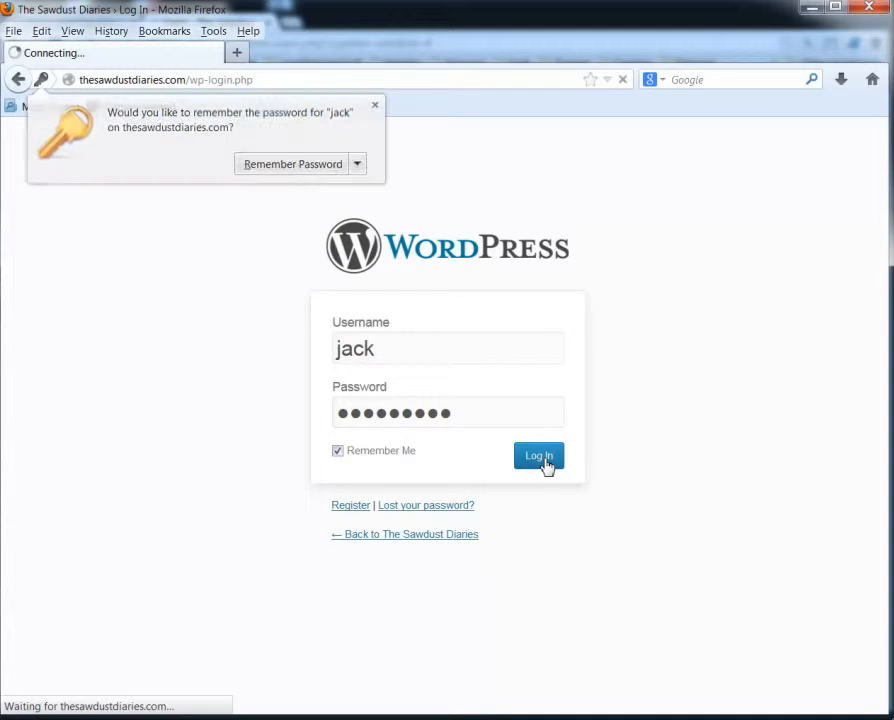
left_click(298, 171)
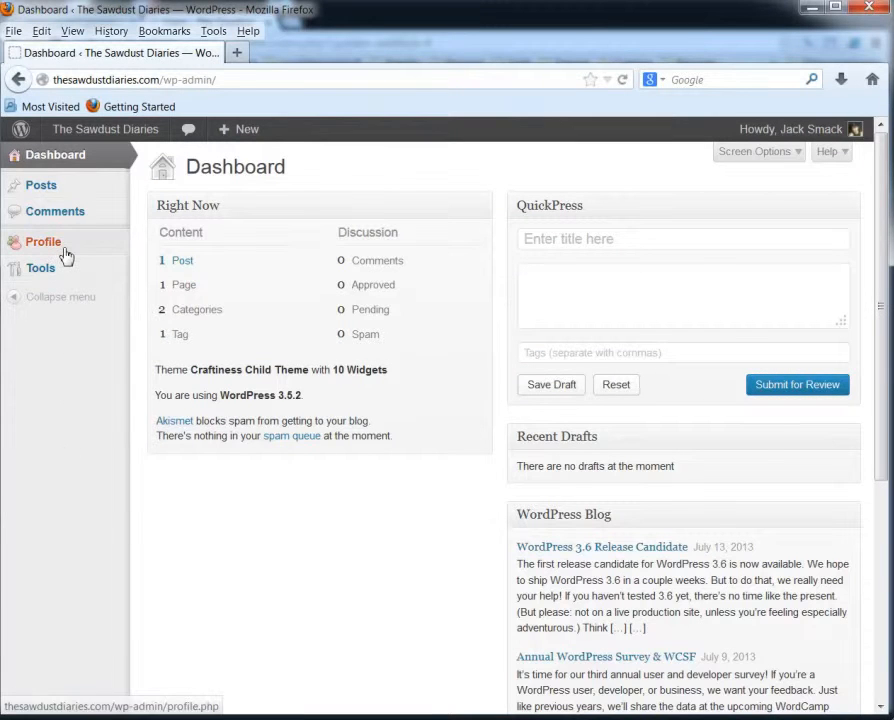
Change the contributor's admin colour scheme to Blue and save the profile.
left_click(63, 251)
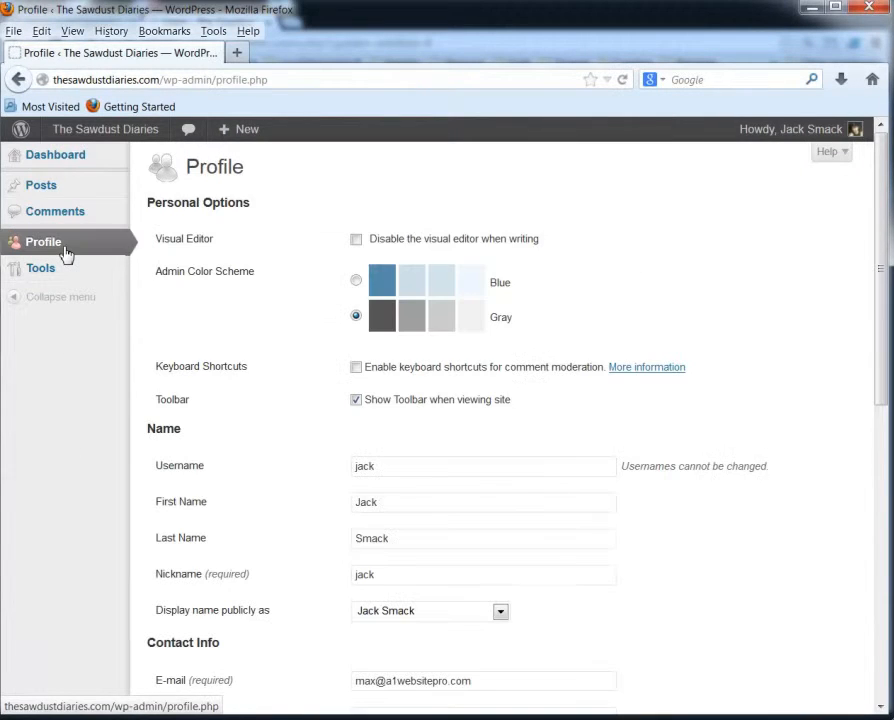
left_click(356, 281)
scroll(306, 345, "down", 10)
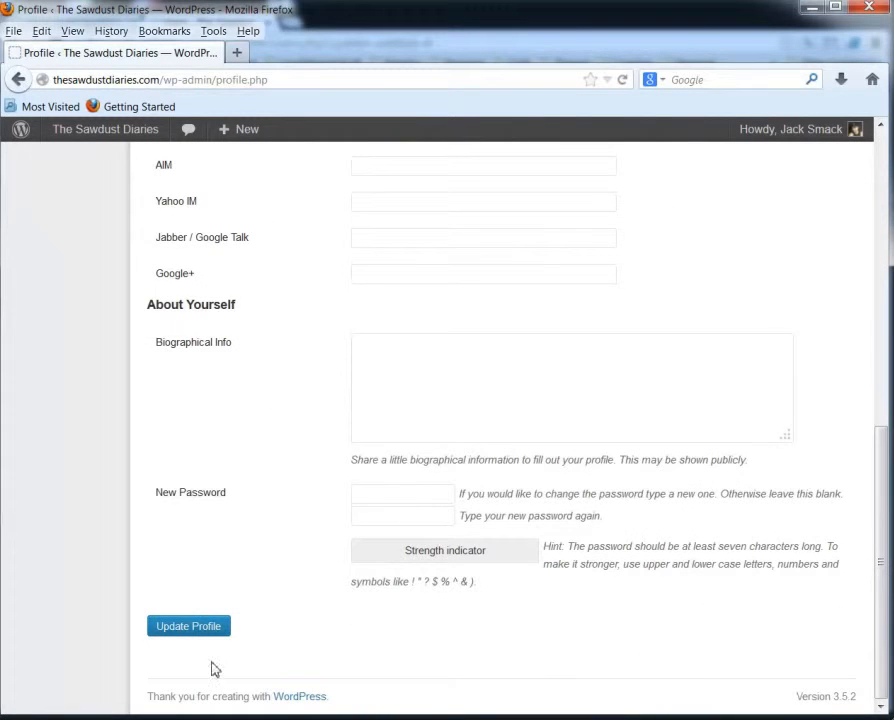
left_click(204, 630)
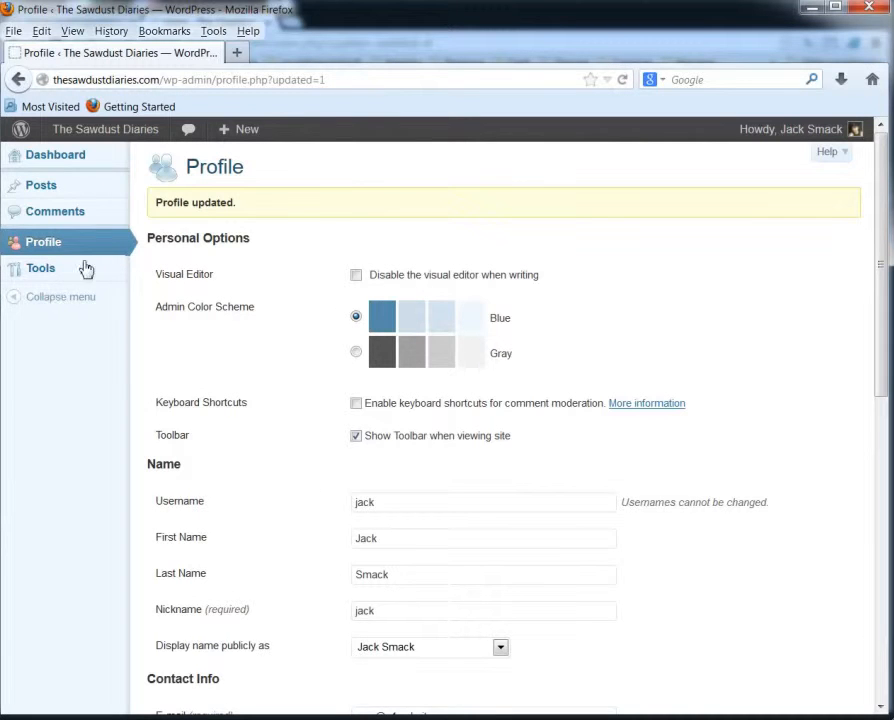
View the published post 'This is the title' from All Posts, then start a new post.
mouse_move(72, 199)
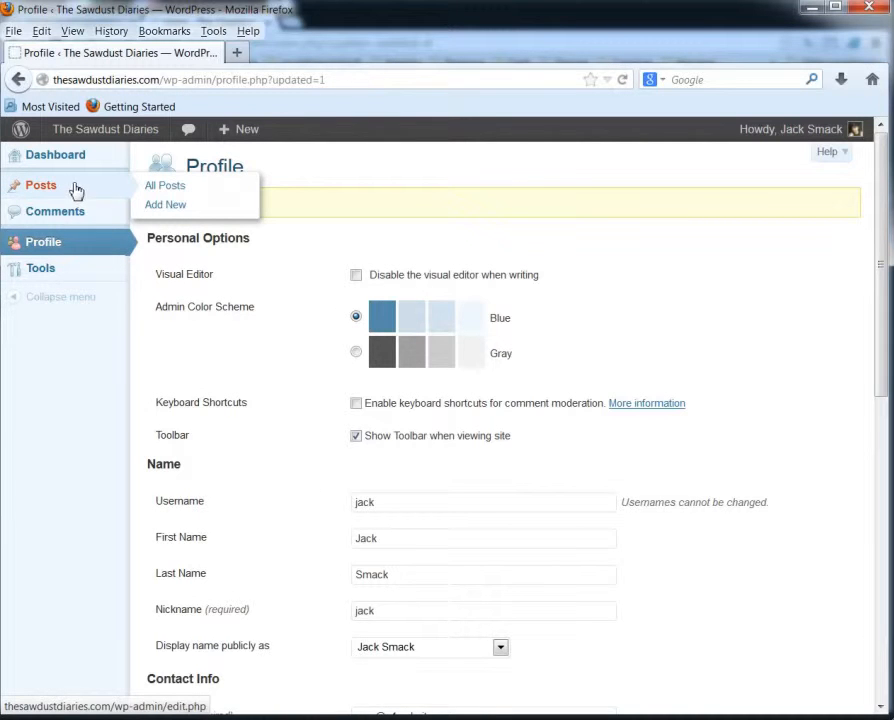
left_click(161, 190)
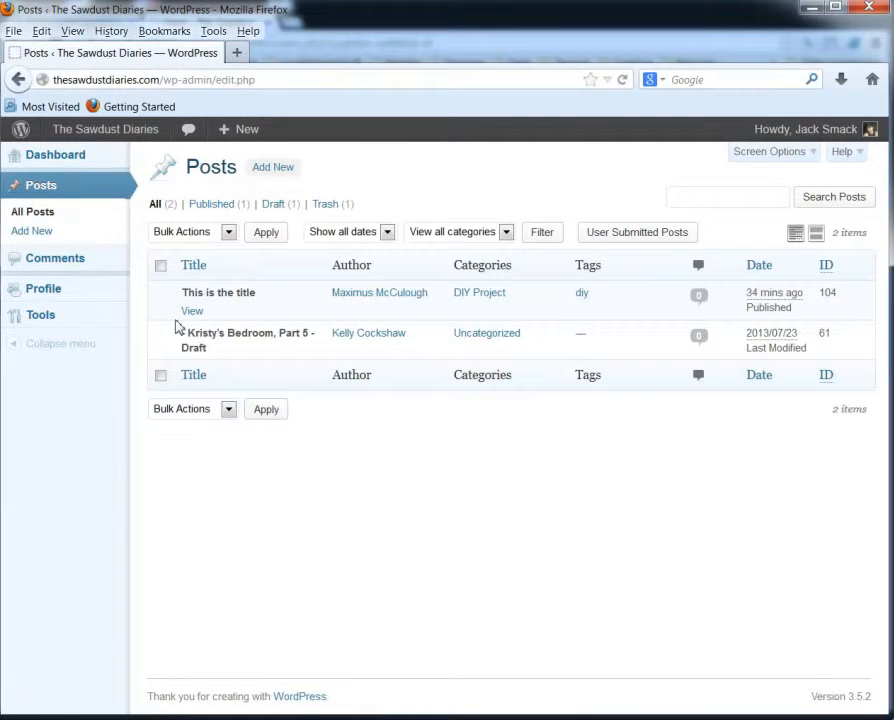
left_click(191, 312)
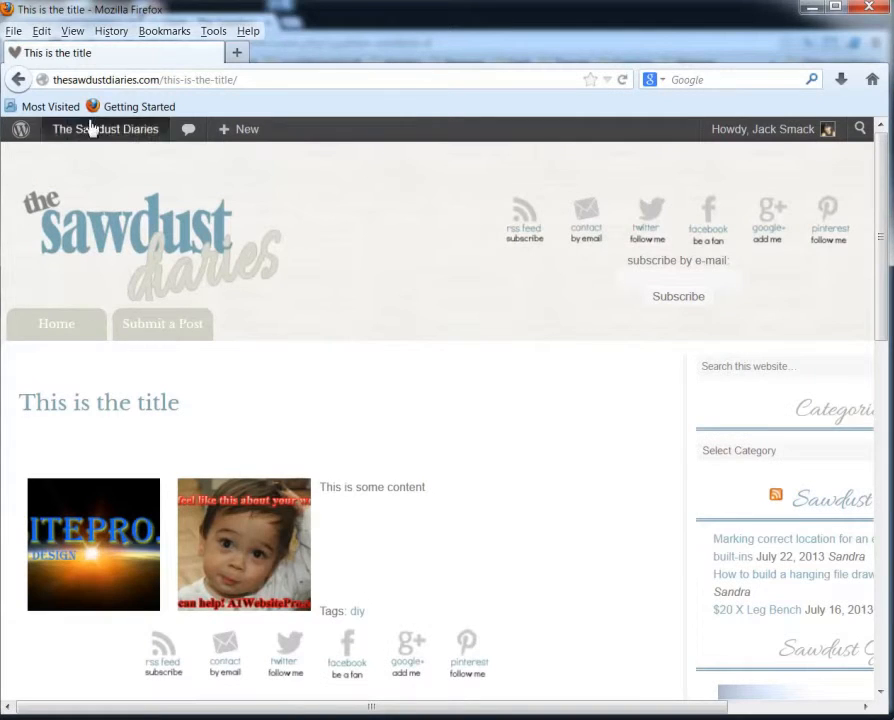
left_click(19, 80)
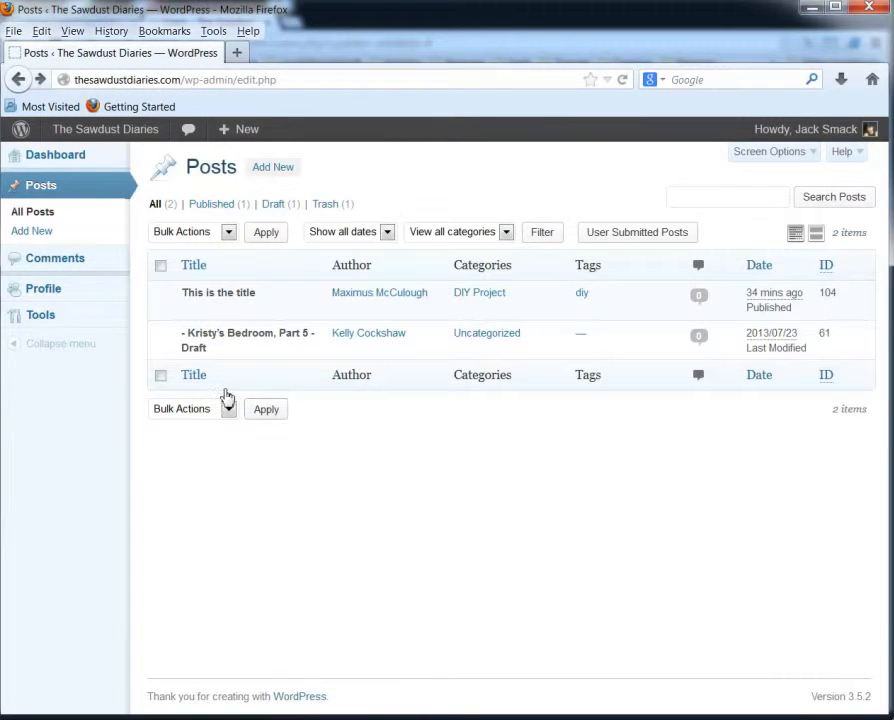
left_click(45, 232)
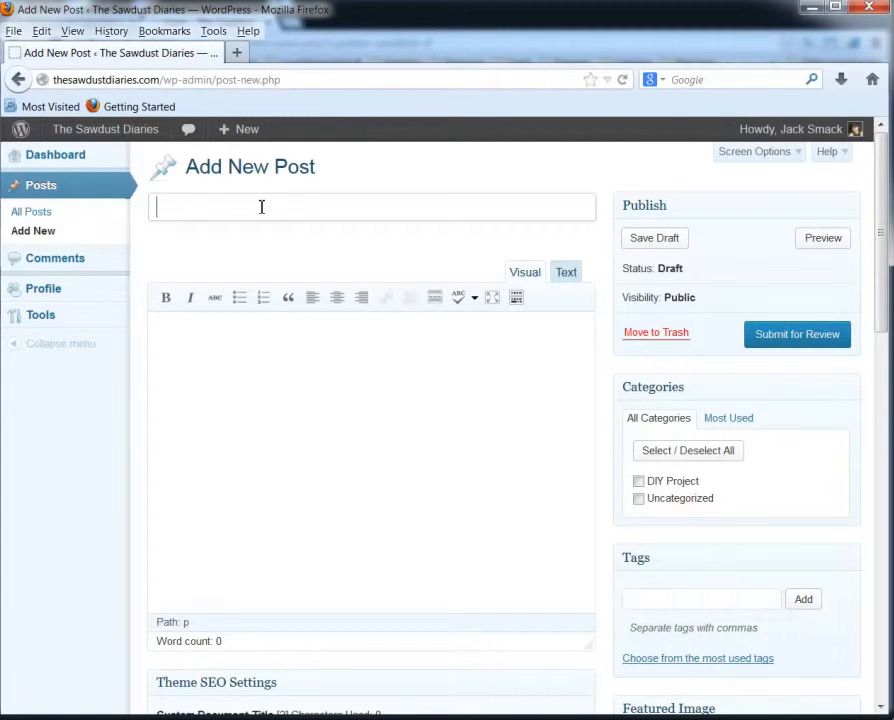
Title the new post 'This is jack smacks post' and let it autosave as a draft.
type("This is ")
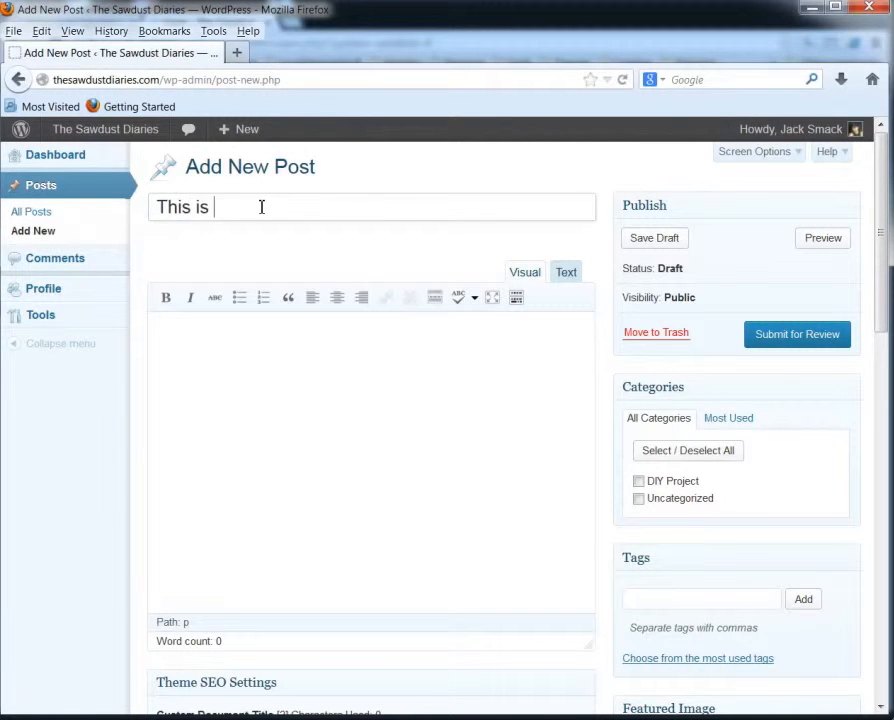
type("jack smacks post")
left_click(423, 480)
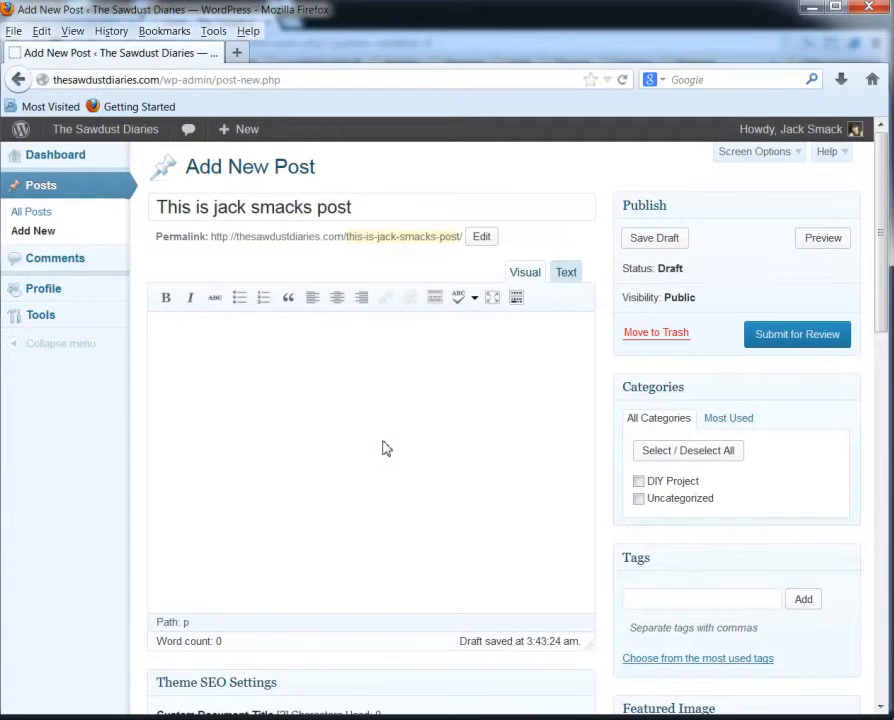
scroll(386, 446, "down", 3)
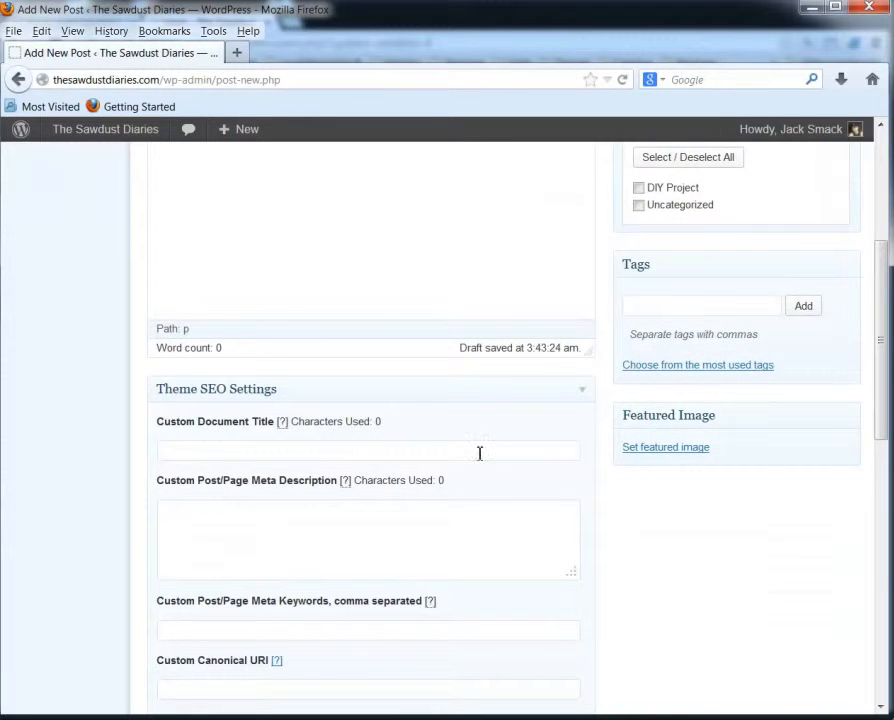
scroll(489, 454, "up", 3)
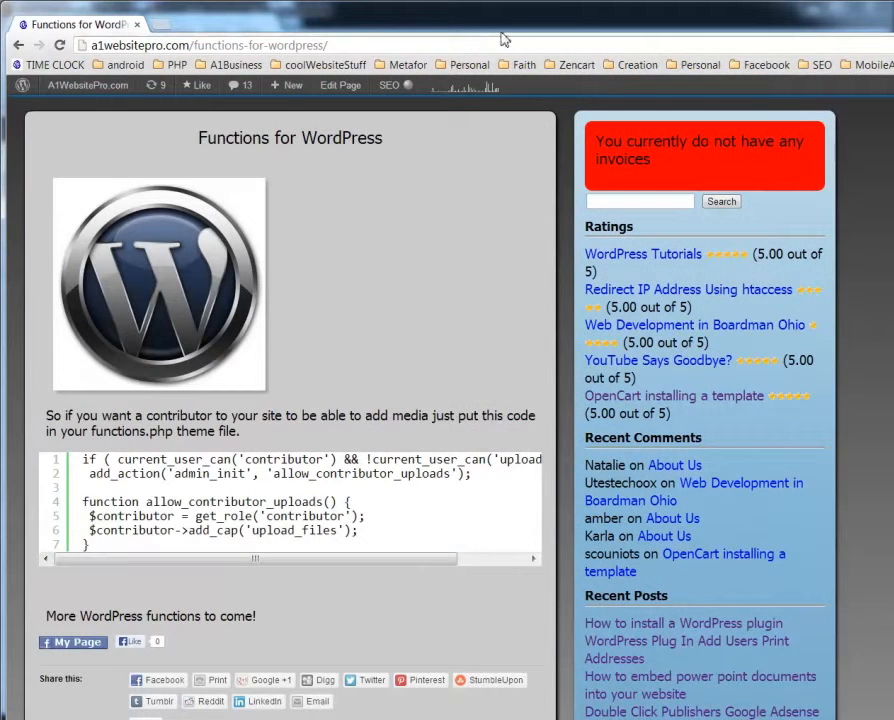
Copy the contributor-upload code block from the Functions for WordPress article.
scroll(240, 221, "up", 3)
mouse_move(846, 126)
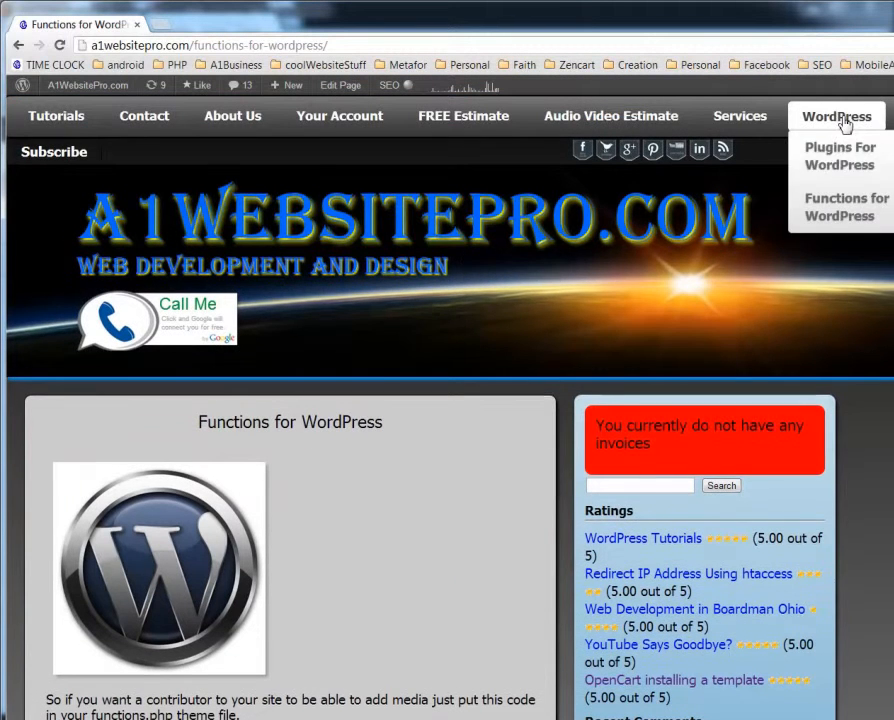
scroll(462, 528, "down", 3)
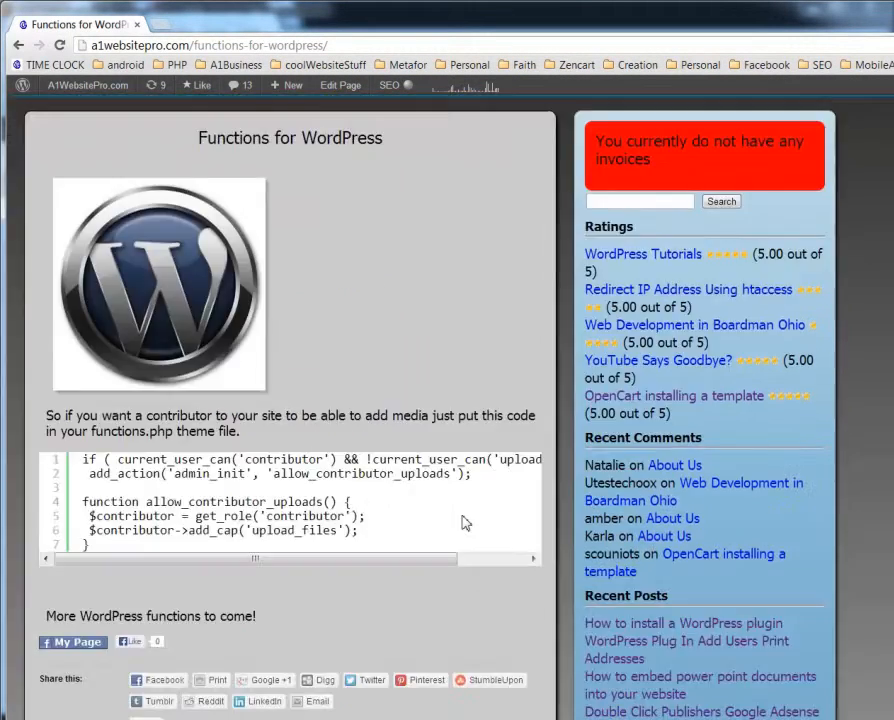
left_click_drag(82, 460, 128, 547)
right_click(150, 505)
left_click(182, 525)
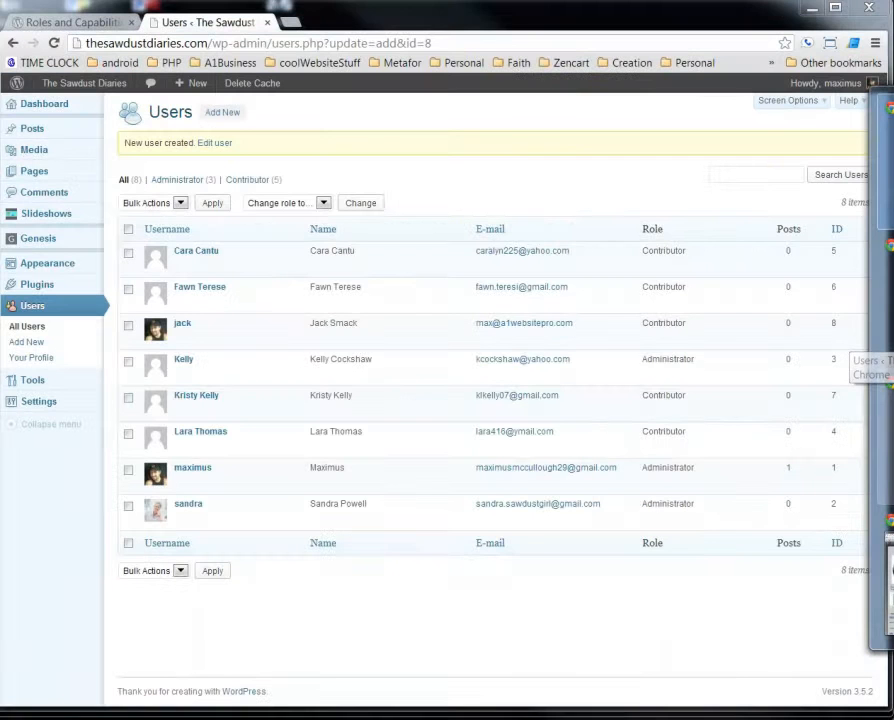
Check that the Craftiness Child Theme's functions.php ends with the contributor-upload code.
left_click(885, 335)
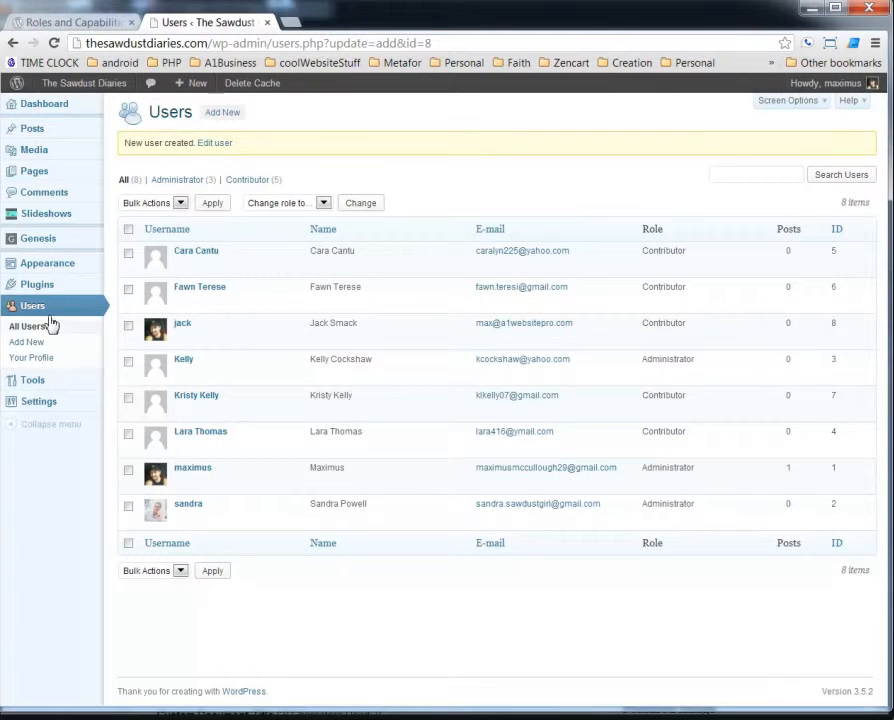
mouse_move(62, 270)
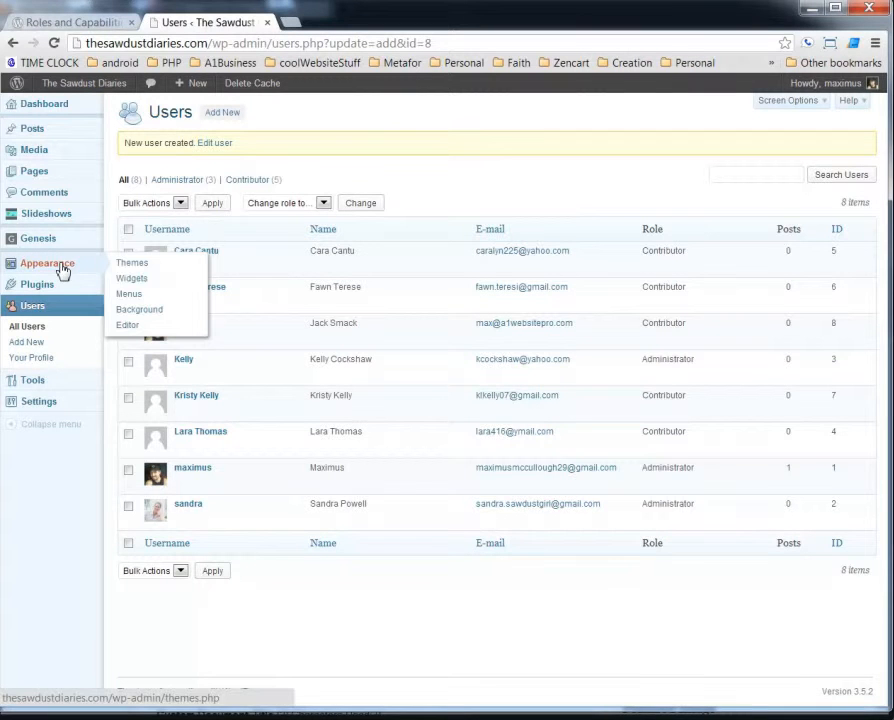
left_click(127, 327)
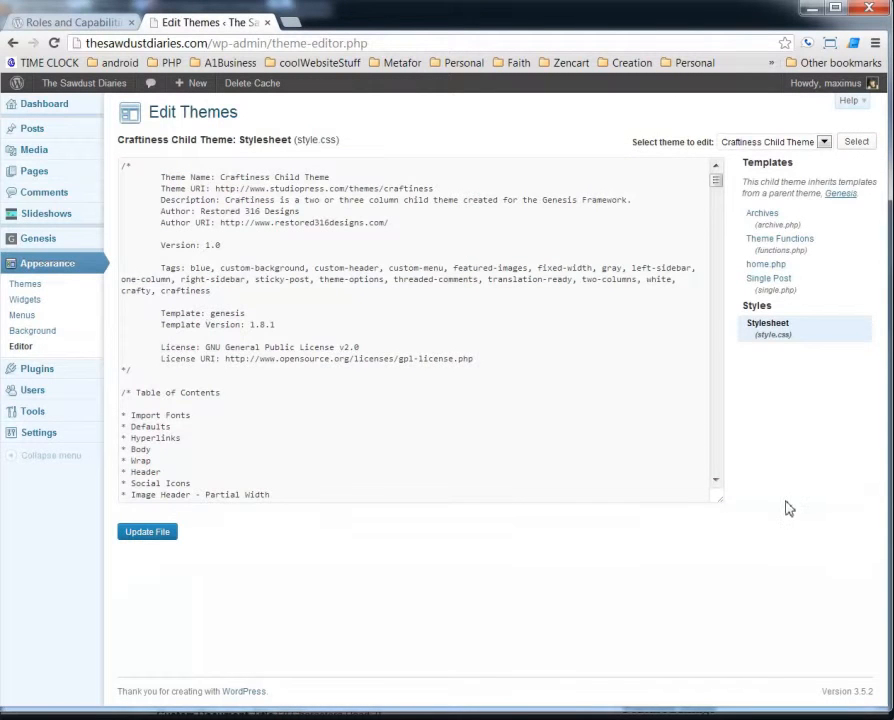
left_click(781, 244)
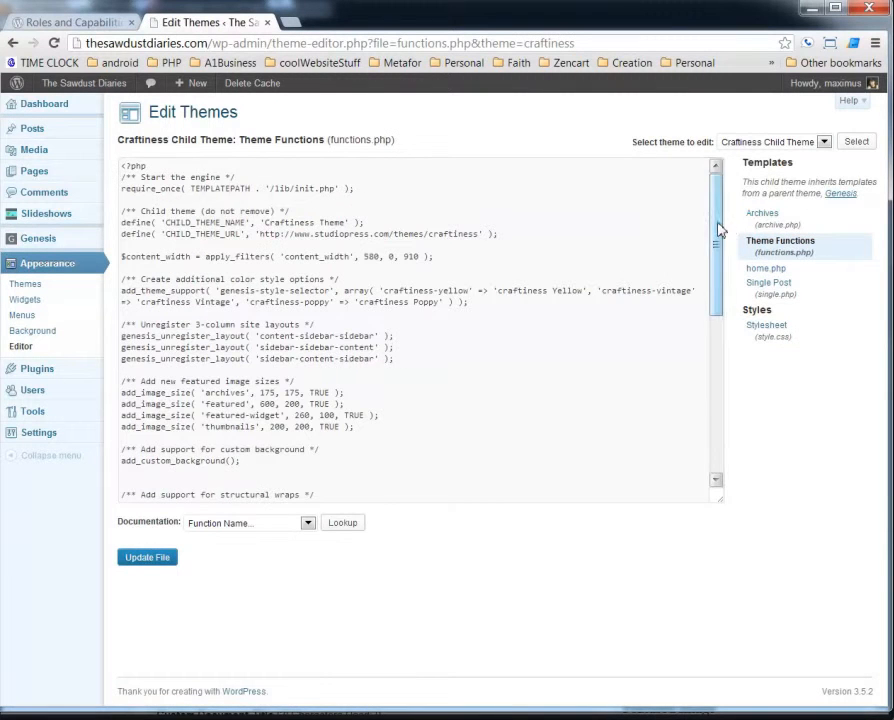
left_click_drag(716, 226, 726, 500)
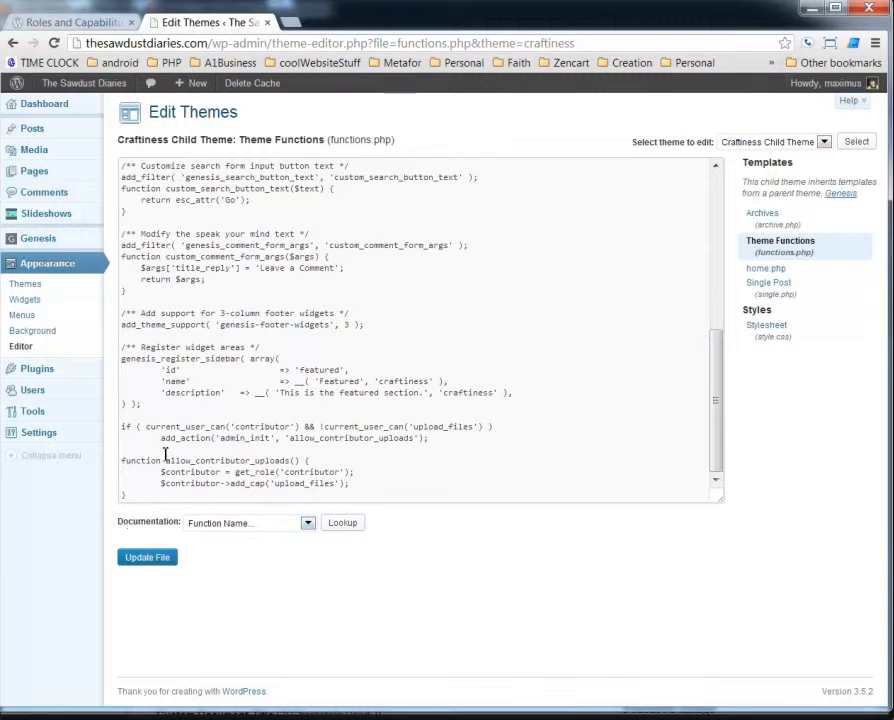
left_click_drag(123, 428, 183, 497)
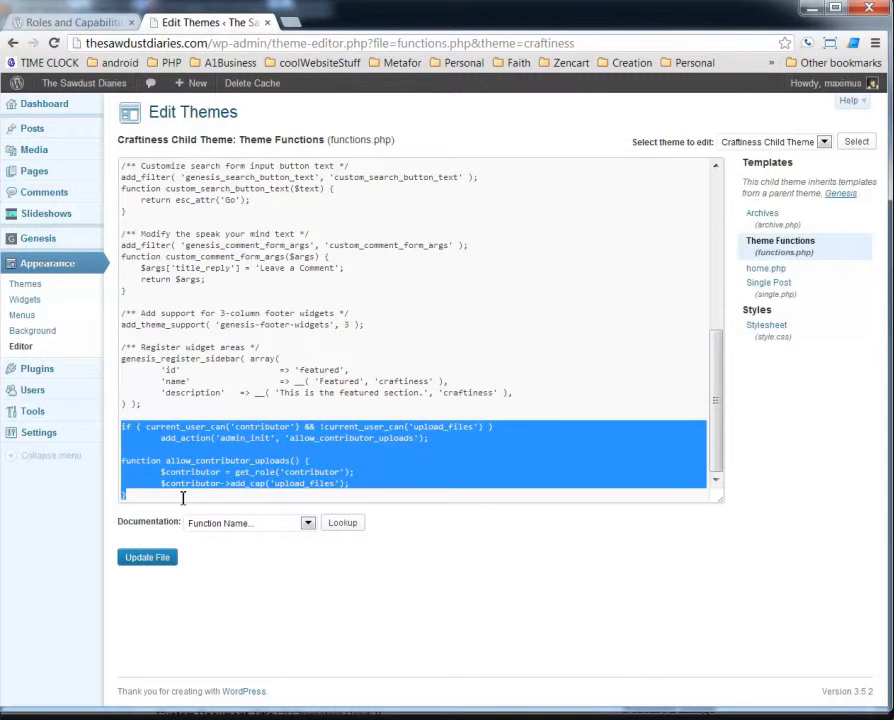
left_click(406, 623)
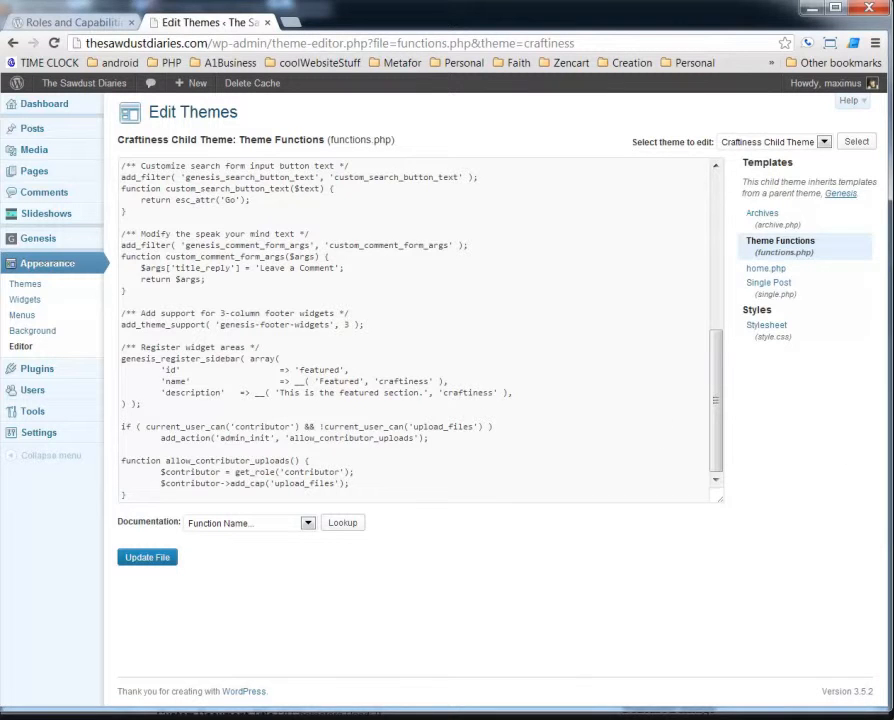
left_click(893, 250)
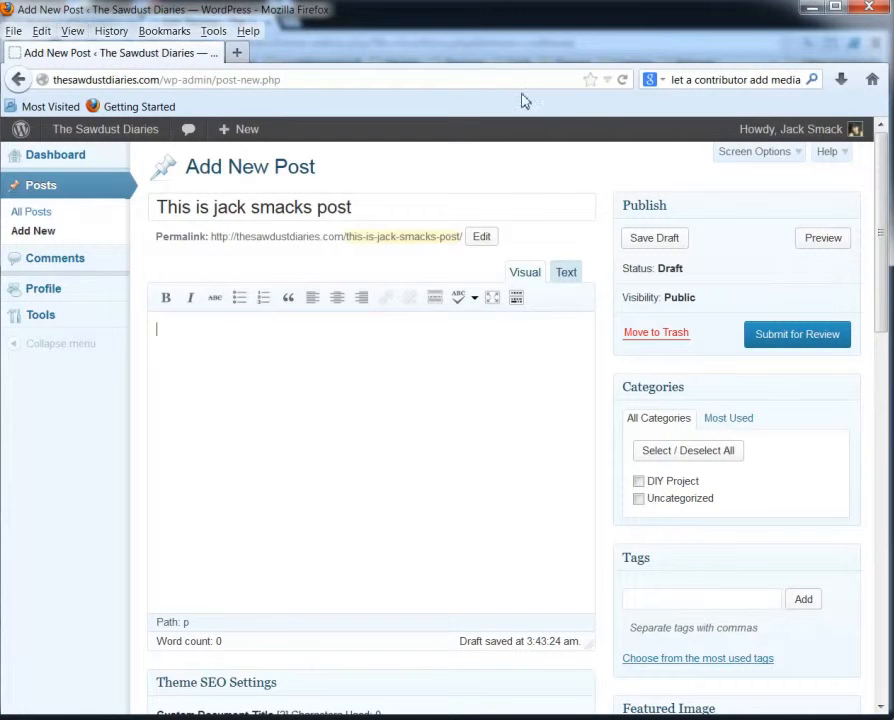
Reload the post editor, then reopen the draft 'This is jack smacks post' from All Posts.
left_click(622, 80)
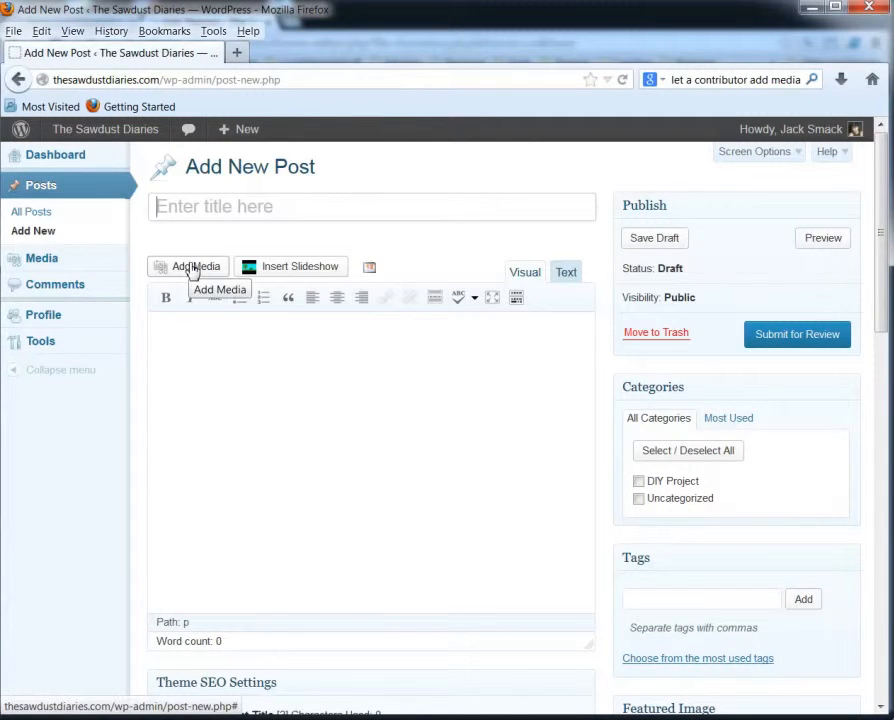
left_click(251, 419)
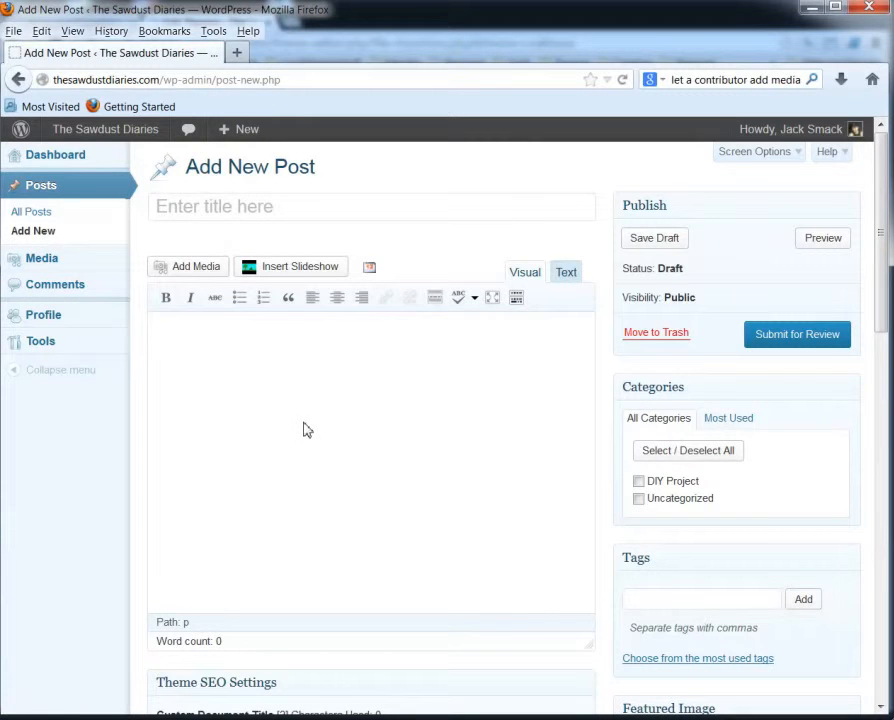
scroll(306, 430, "down", 5)
scroll(310, 424, "up", 5)
left_click(30, 212)
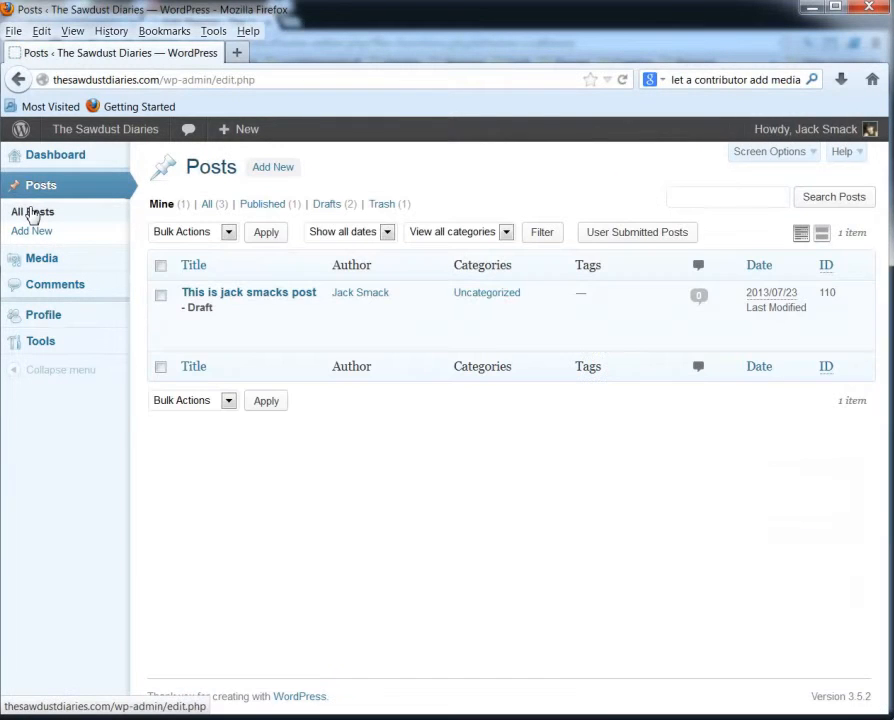
left_click(234, 296)
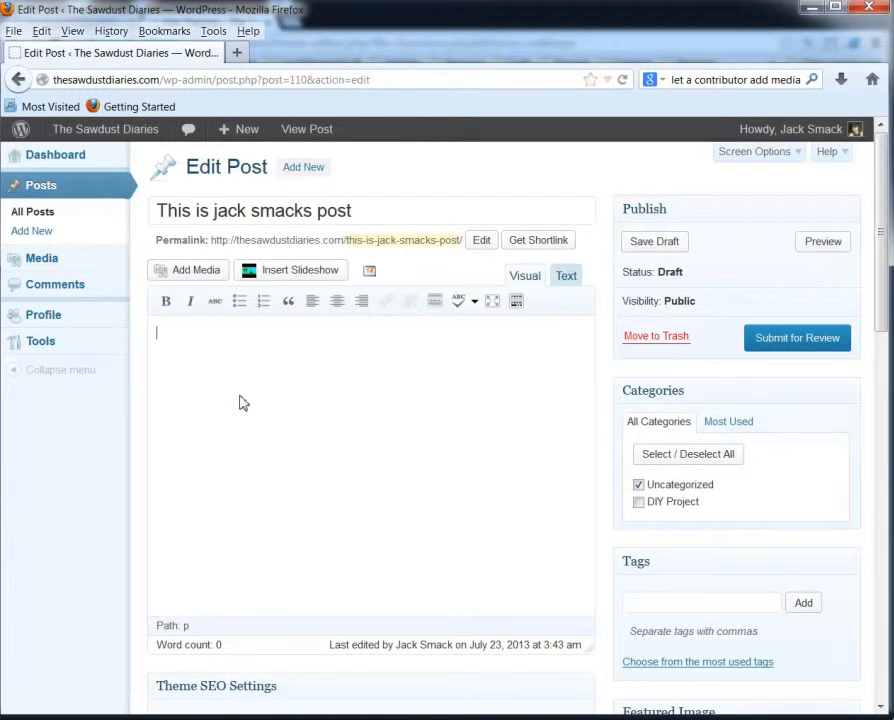
Insert trundle-in-the-making.jpg from the Media Library and add the text 'Talk about this project or picture'.
left_click(194, 277)
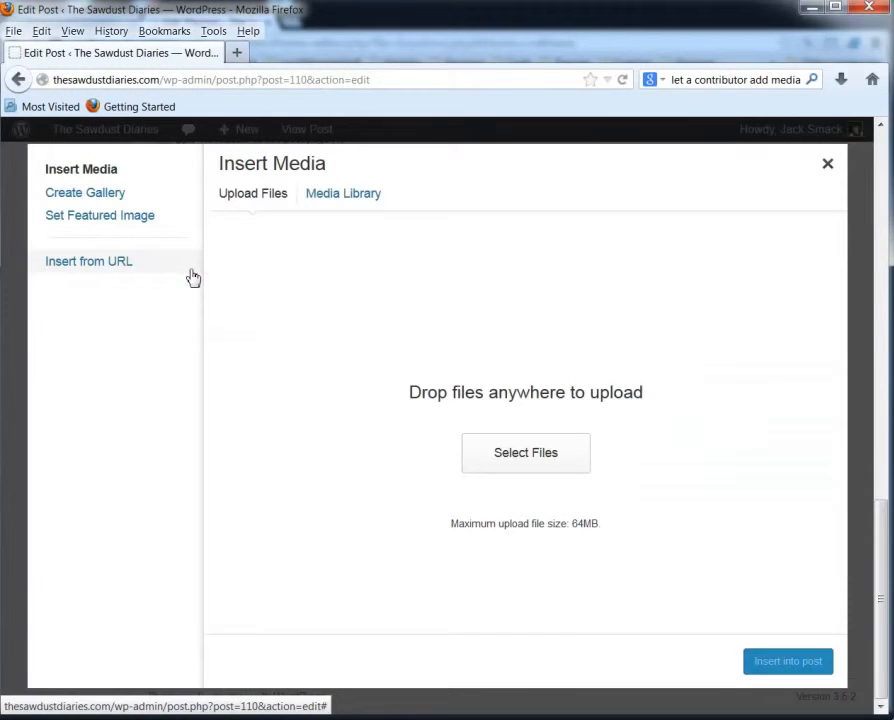
left_click(350, 199)
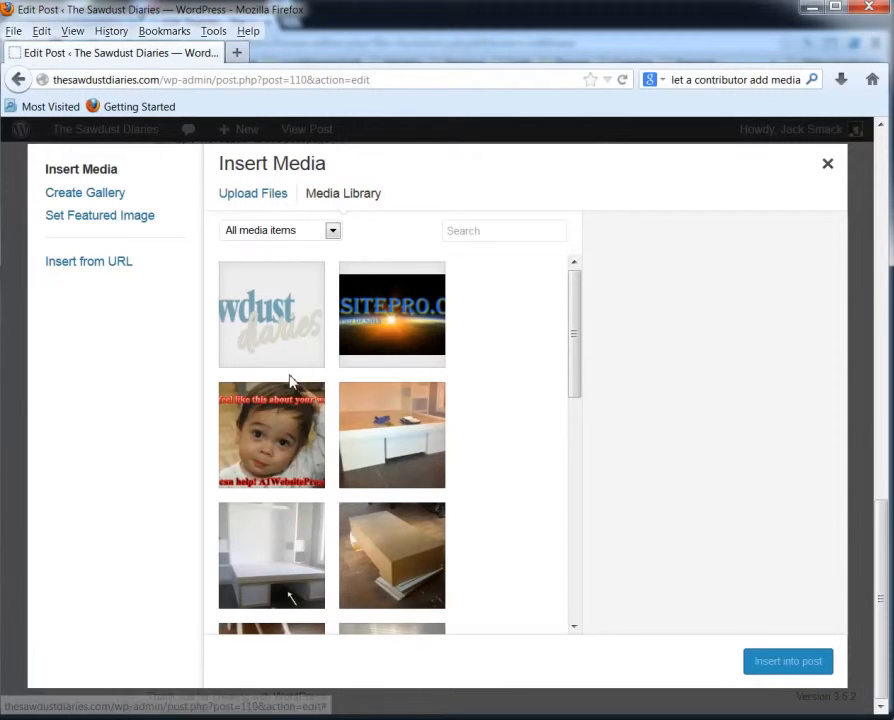
left_click(402, 553)
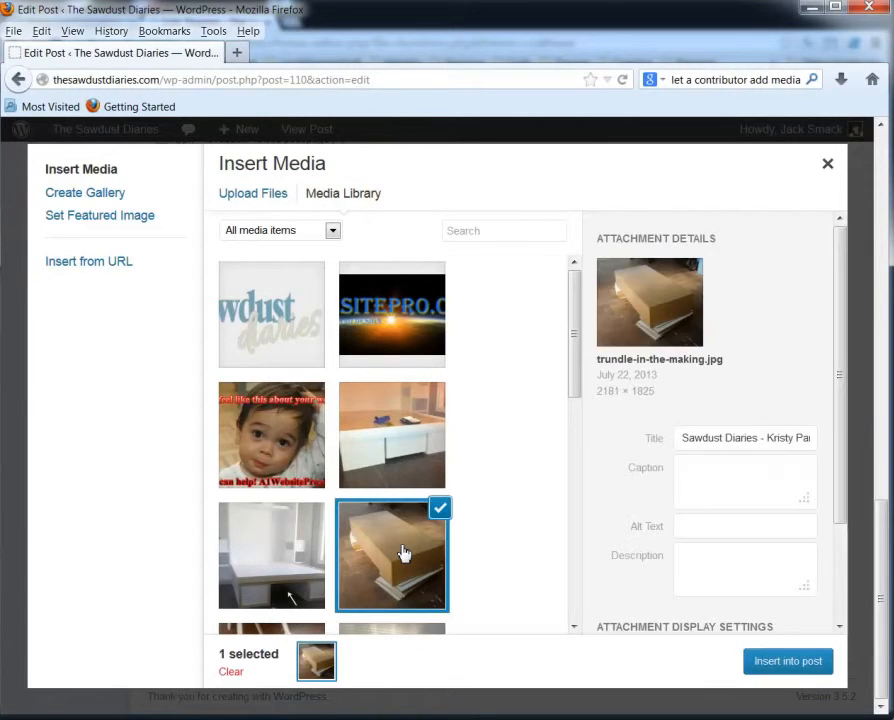
left_click(796, 664)
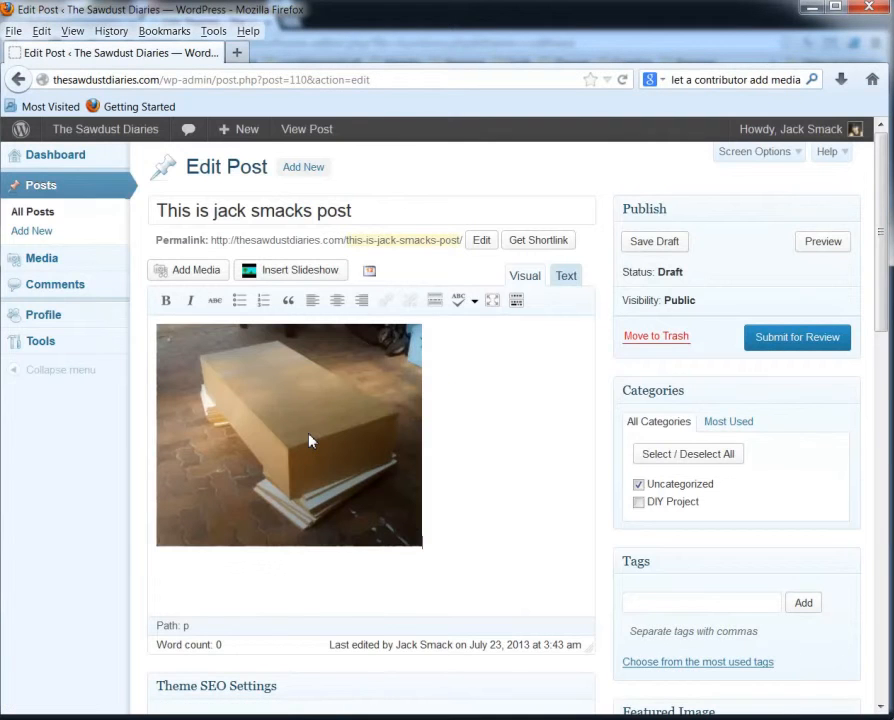
type("Talk about this project or picture")
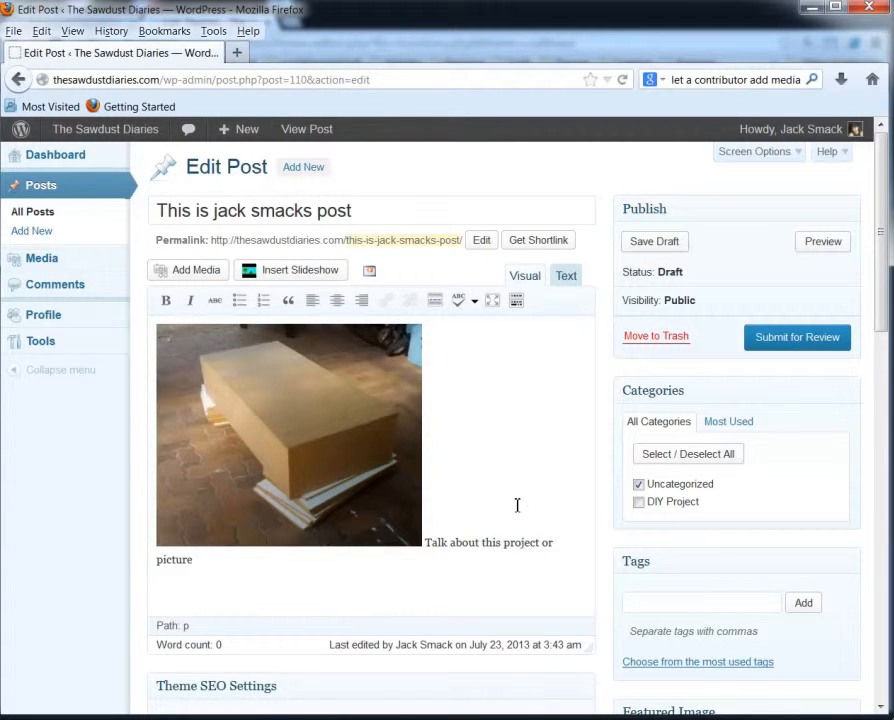
scroll(516, 505, "down", 4)
Move the post from Uncategorized to the DIY Project category and tag it 'bench'.
left_click(640, 307)
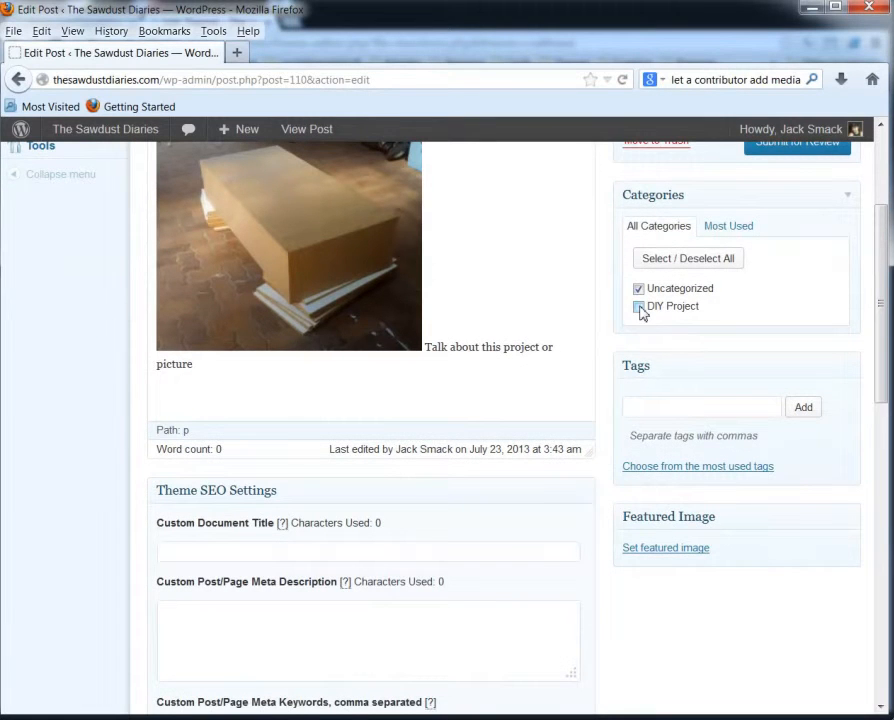
left_click(639, 289)
left_click(717, 412)
type("bench")
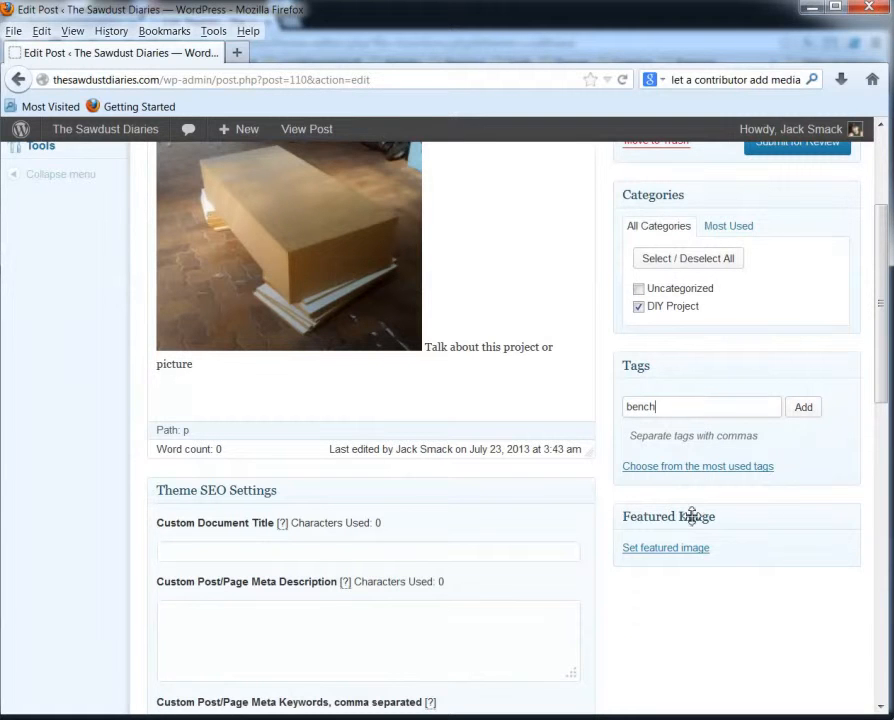
left_click(676, 550)
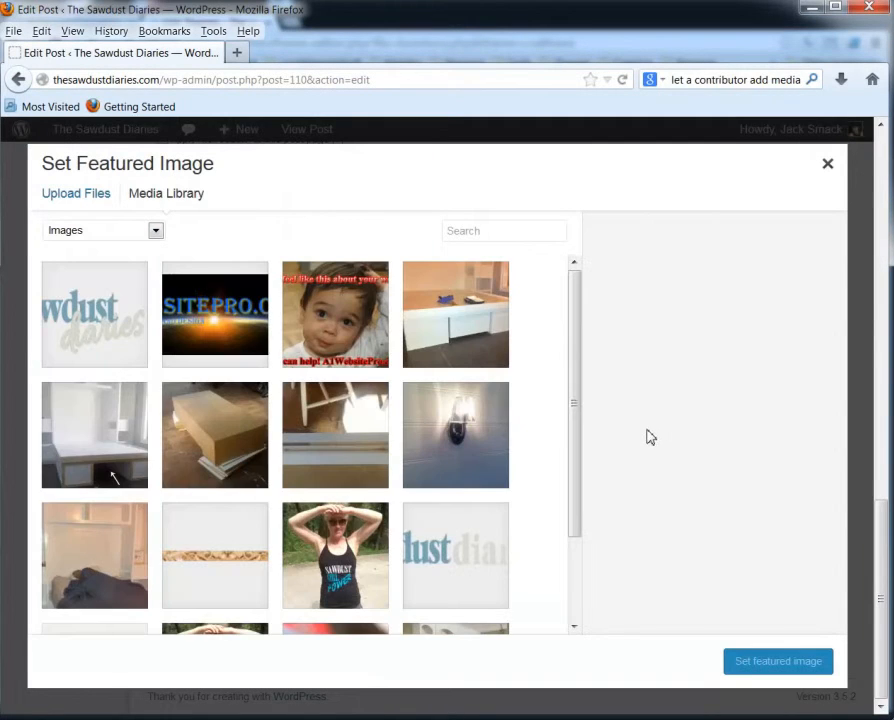
Choose lights.jpg in the Media Library as the post's featured image.
left_click(475, 445)
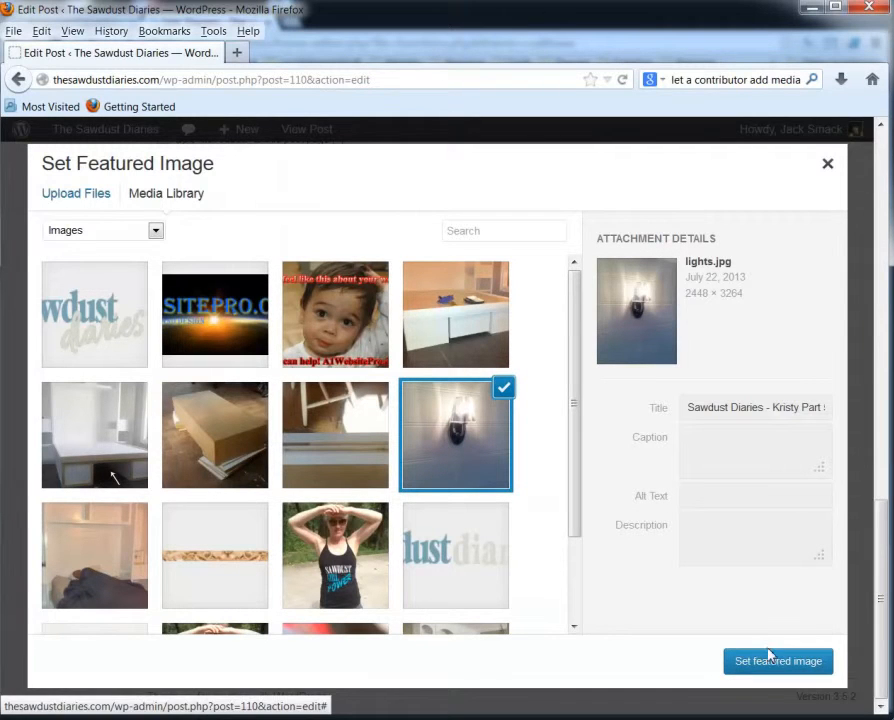
left_click(731, 500)
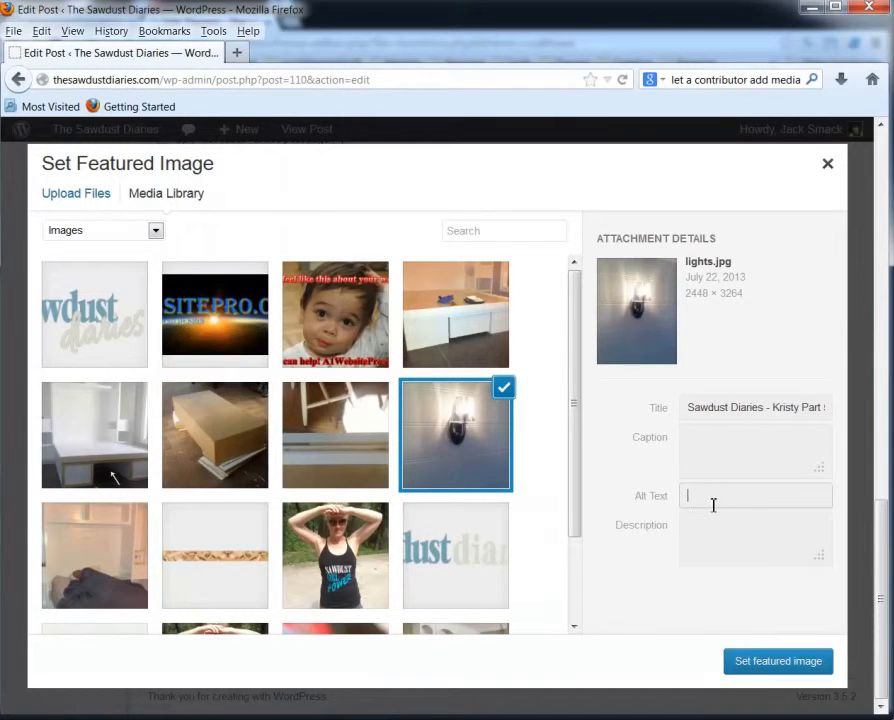
left_click(788, 668)
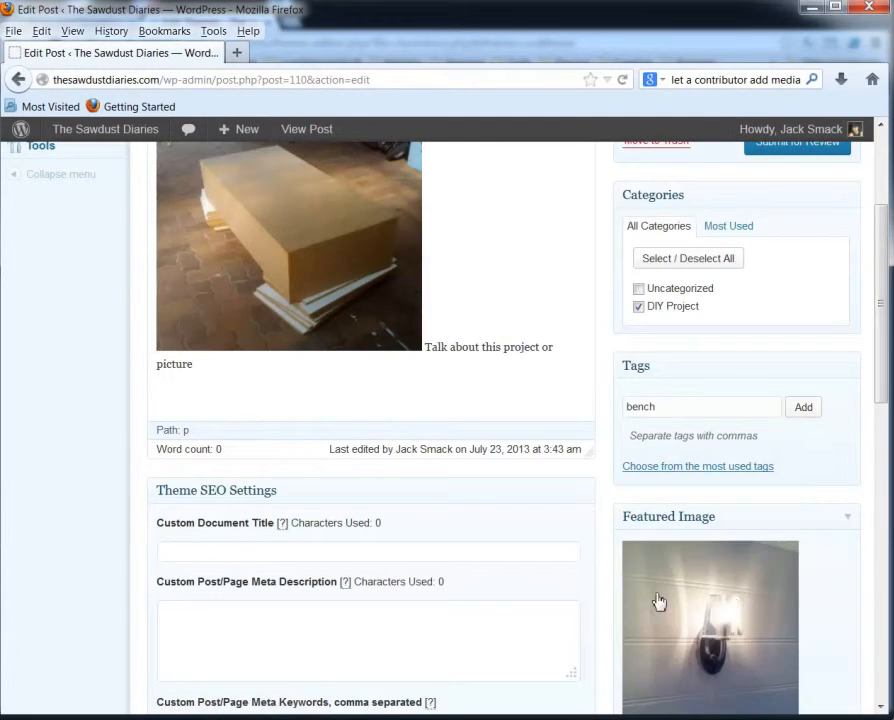
scroll(780, 600, "down", 5)
scroll(727, 573, "up", 8)
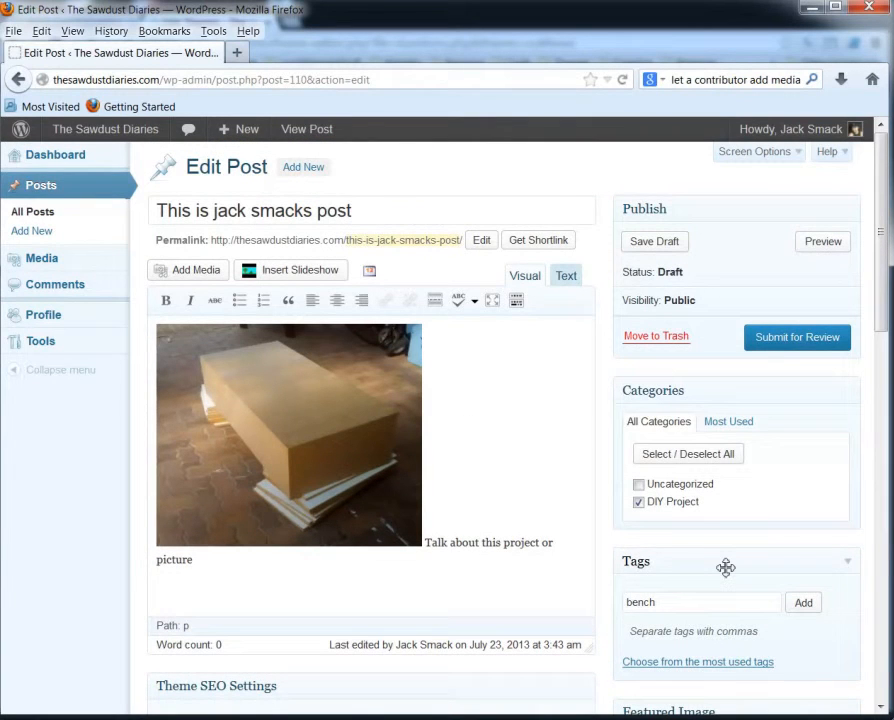
Submit the post for review, then go to the All Posts list.
scroll(600, 520, "down", 3)
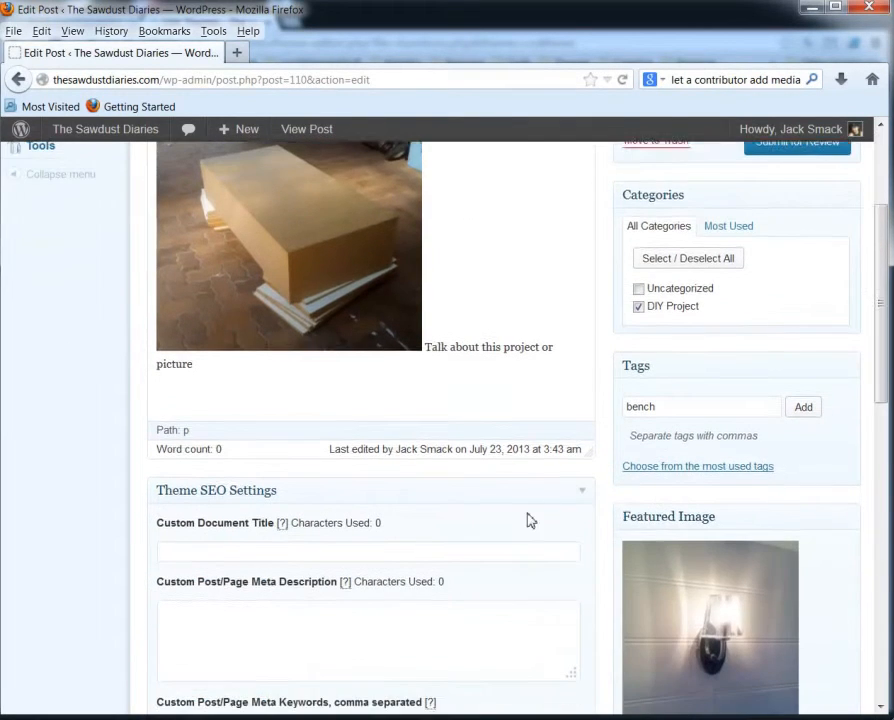
scroll(576, 544, "down", 3)
scroll(580, 546, "up", 5)
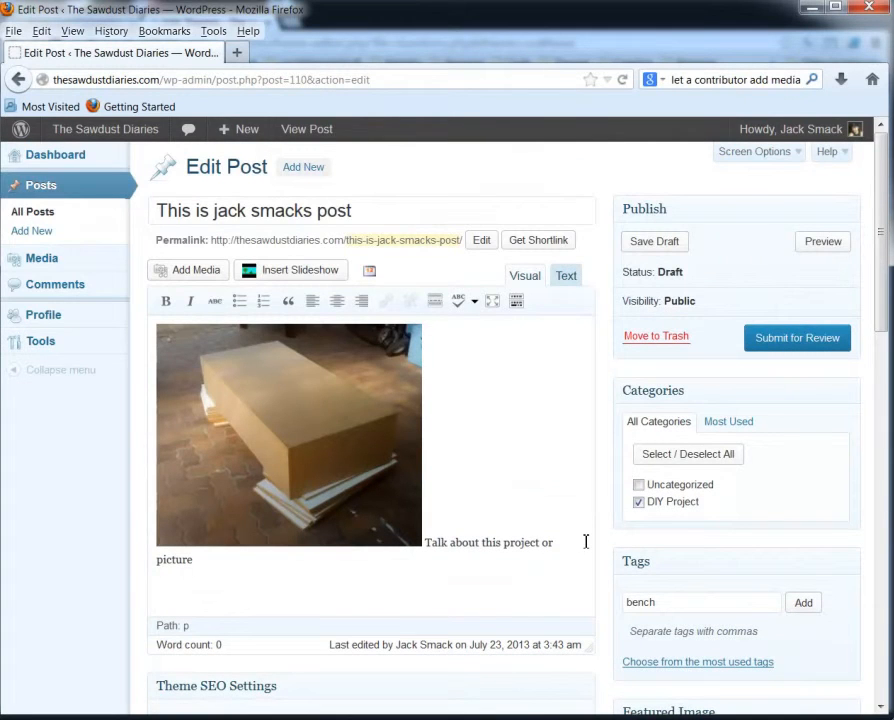
left_click(815, 342)
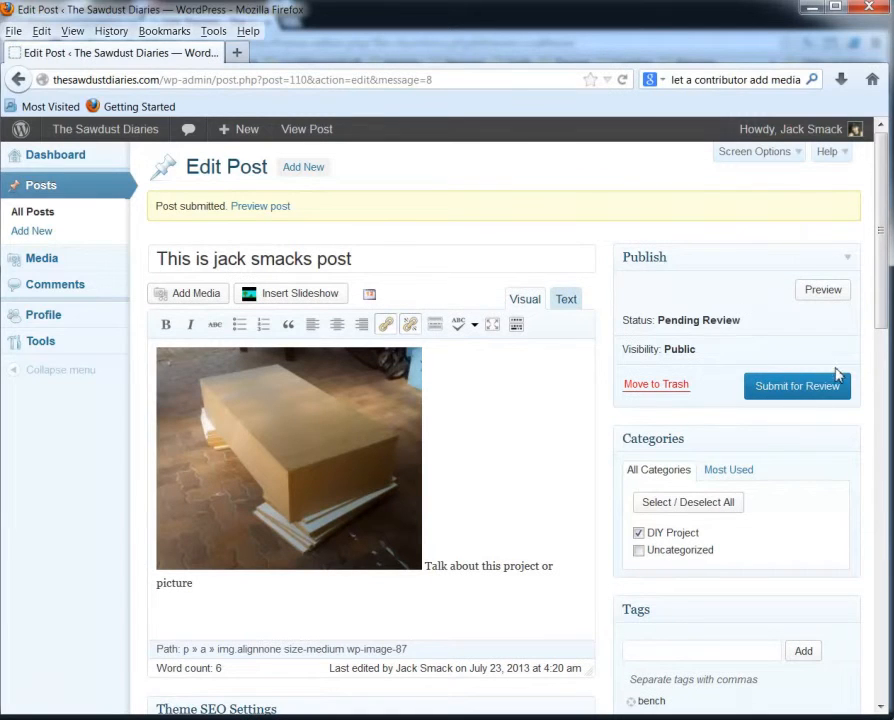
left_click(30, 220)
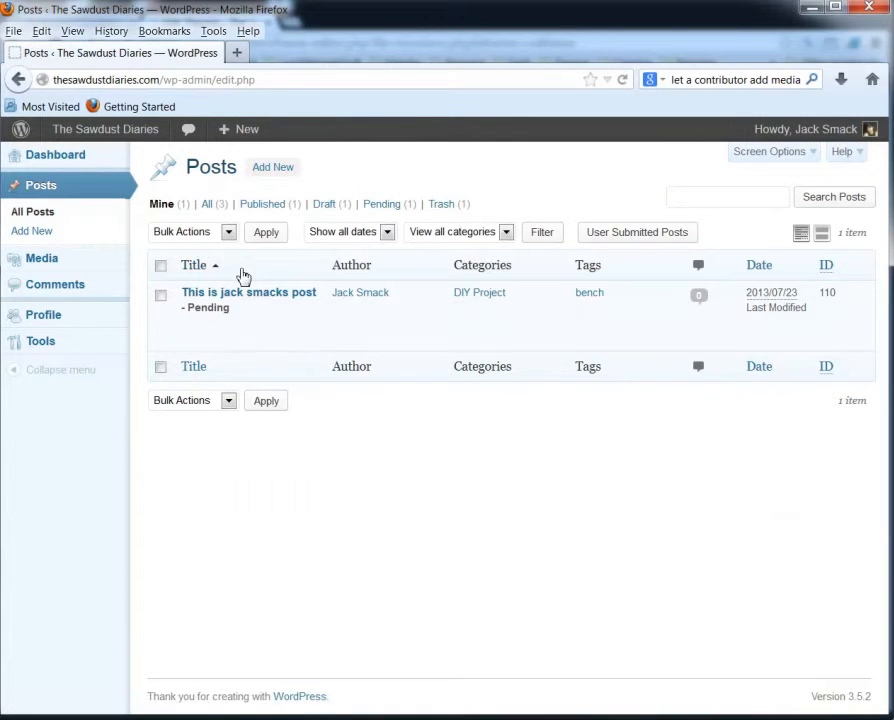
Reopen the pending post from All Posts to verify it, then return to the list.
mouse_move(202, 306)
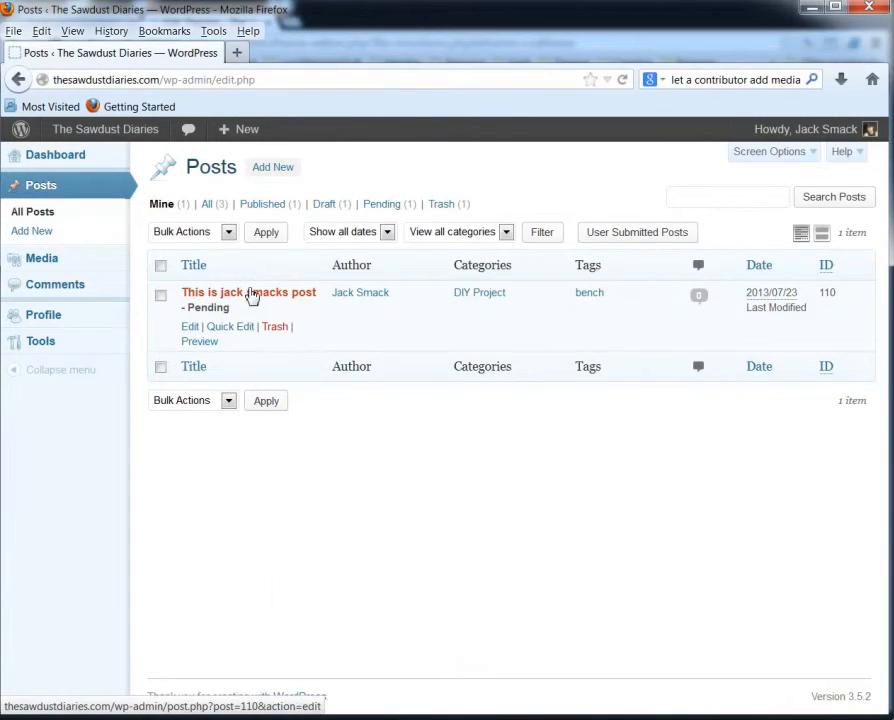
left_click(252, 295)
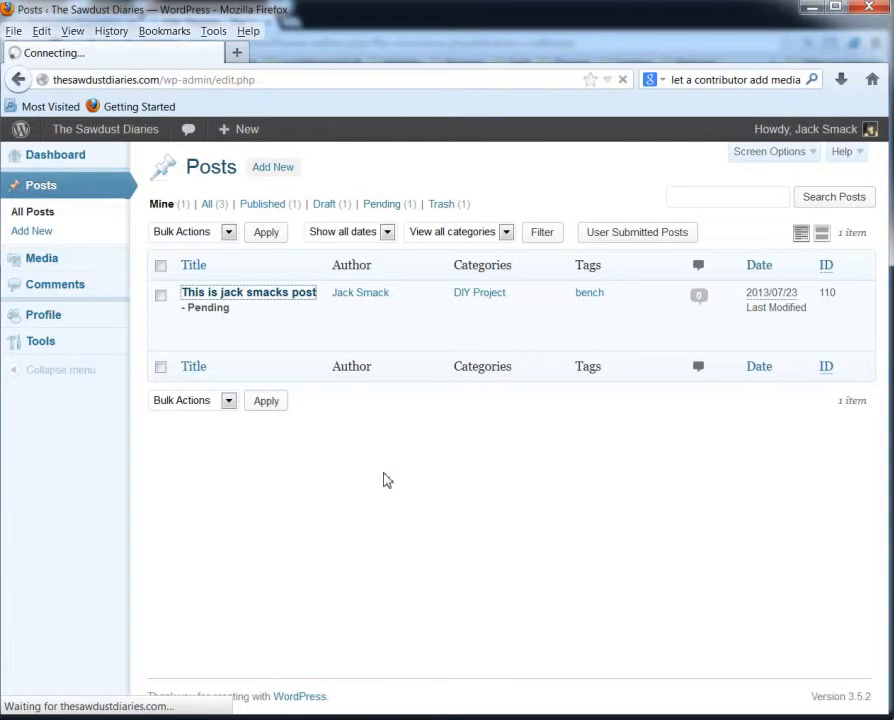
left_click(26, 216)
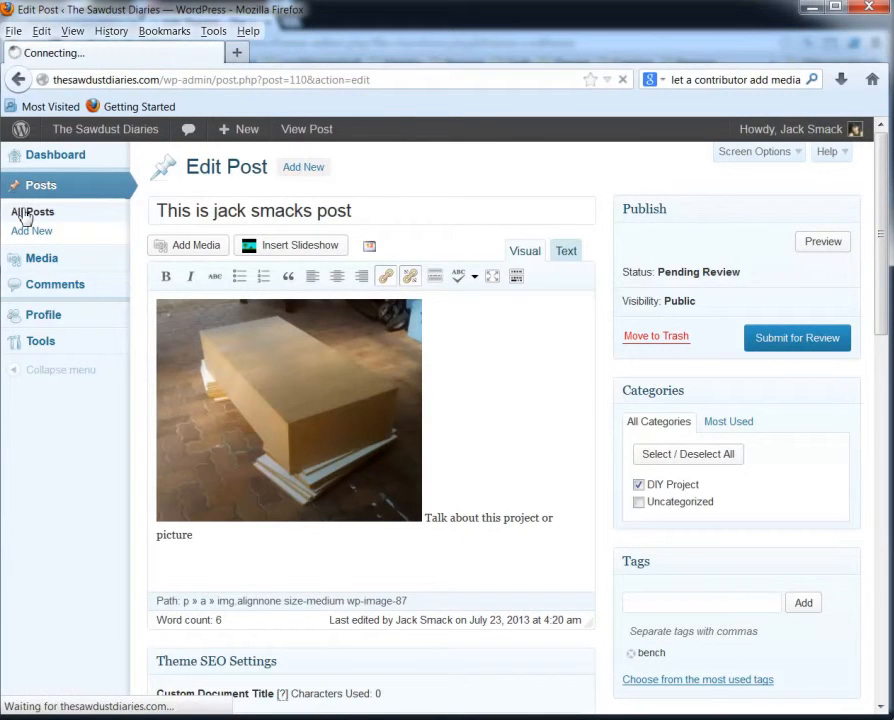